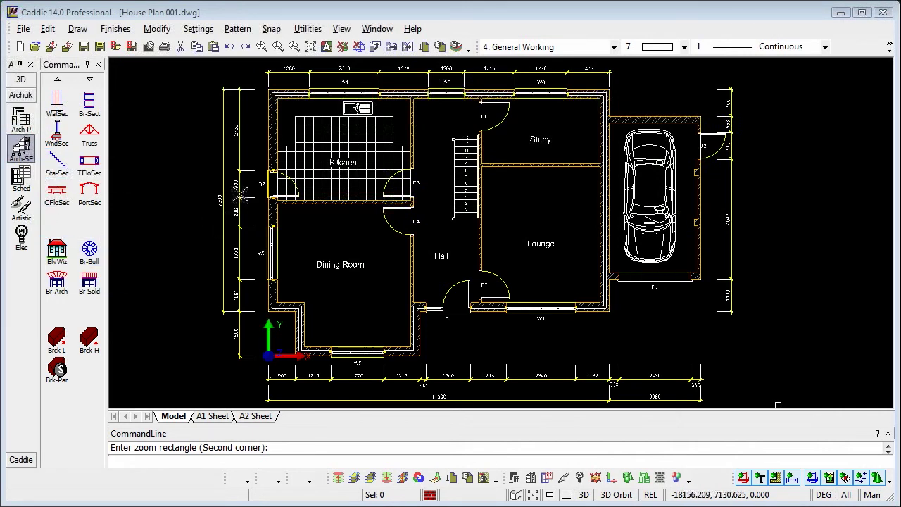
# Step: Switch the tool palette to the Arch-P architectural plan category
pyautogui.click(21, 118)
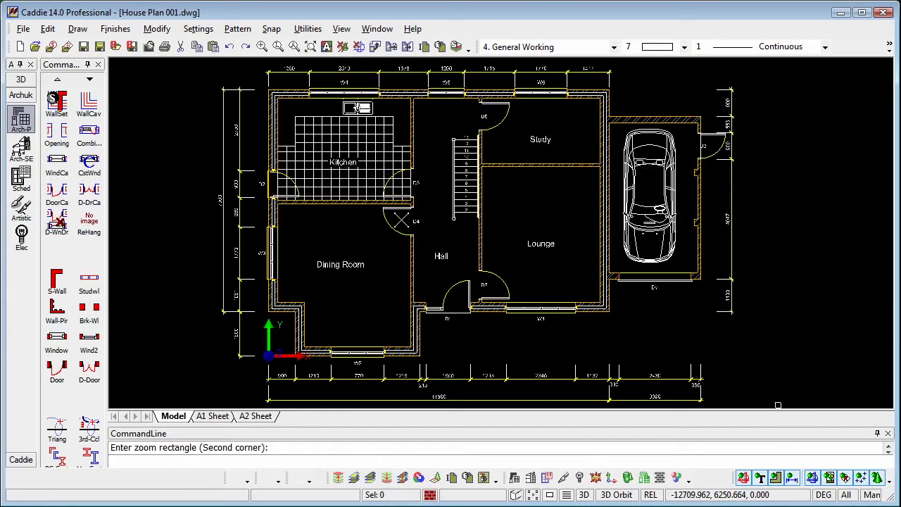
# Step: Zoom the view to frame the ground-floor plan and garage
pyautogui.scroll(-2, 402, 220)
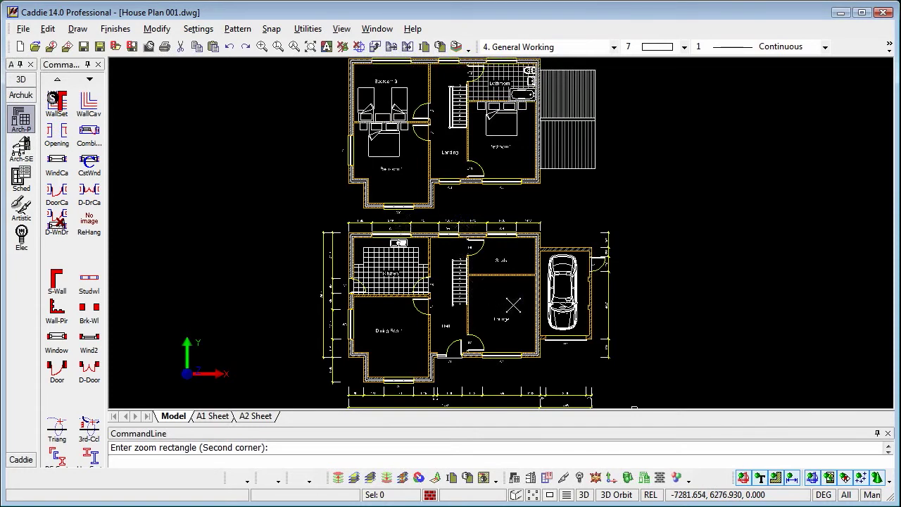
pyautogui.moveTo(510, 303); pyautogui.dragTo(345, 260, button='middle')
pyautogui.rightClick(486, 254)
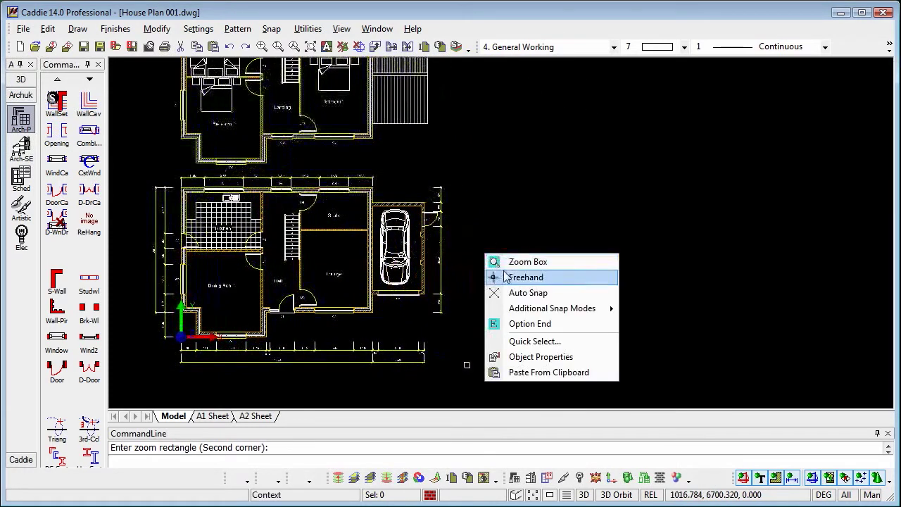
pyautogui.click(521, 262)
pyautogui.click(173, 173)
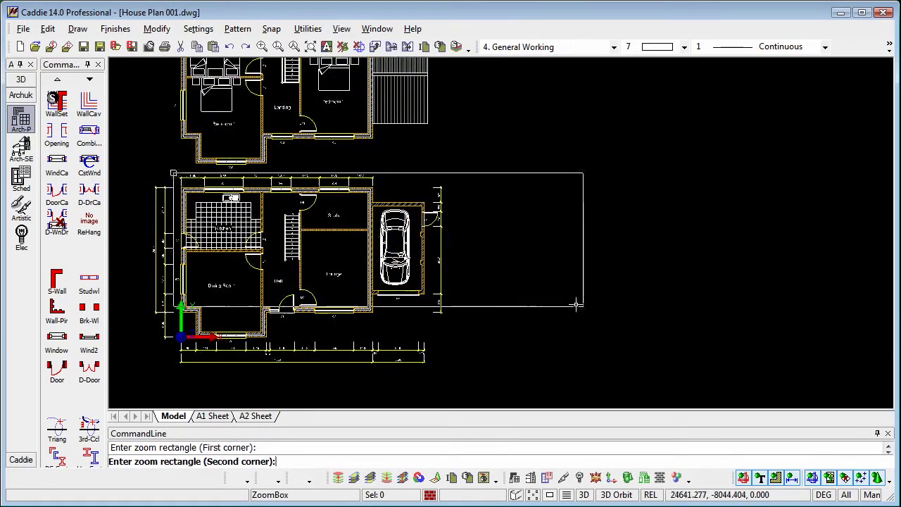
pyautogui.click(787, 359)
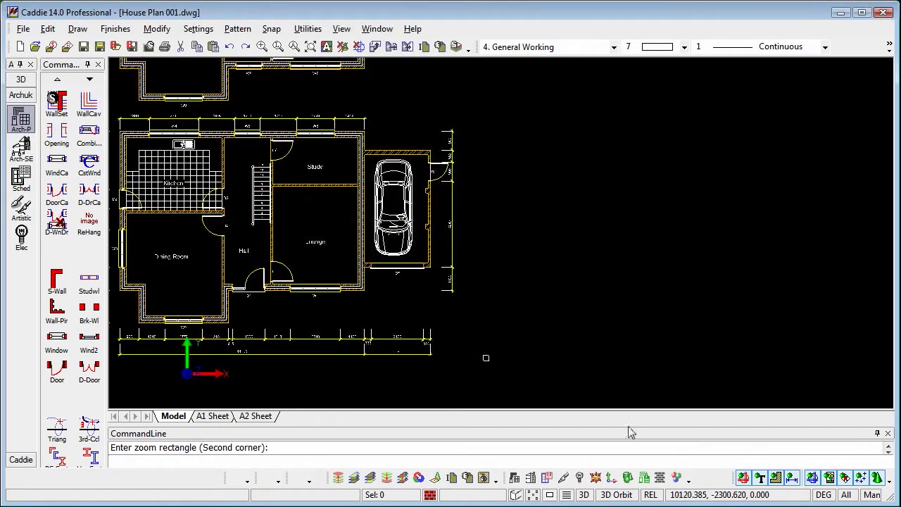
# Step: Switch off Dimensions and select the Arch-SE section and elevation palette
pyautogui.click(792, 478)
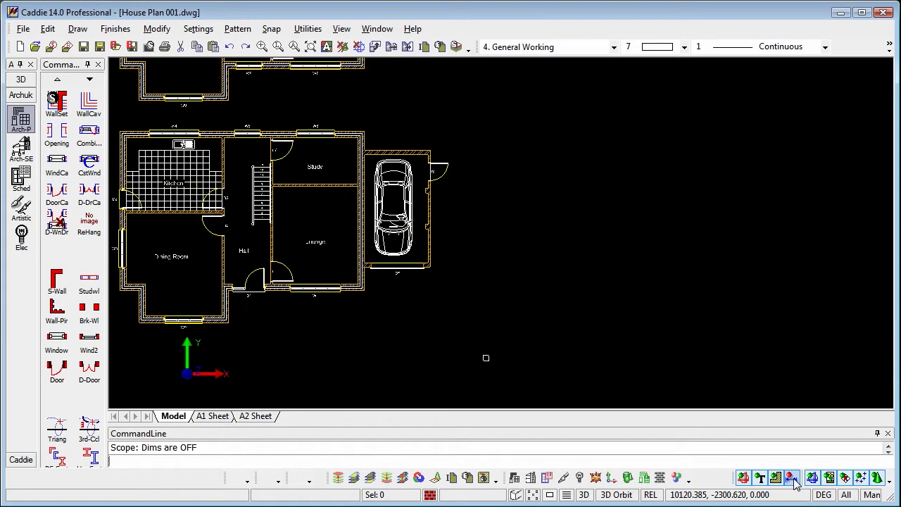
pyautogui.click(21, 178)
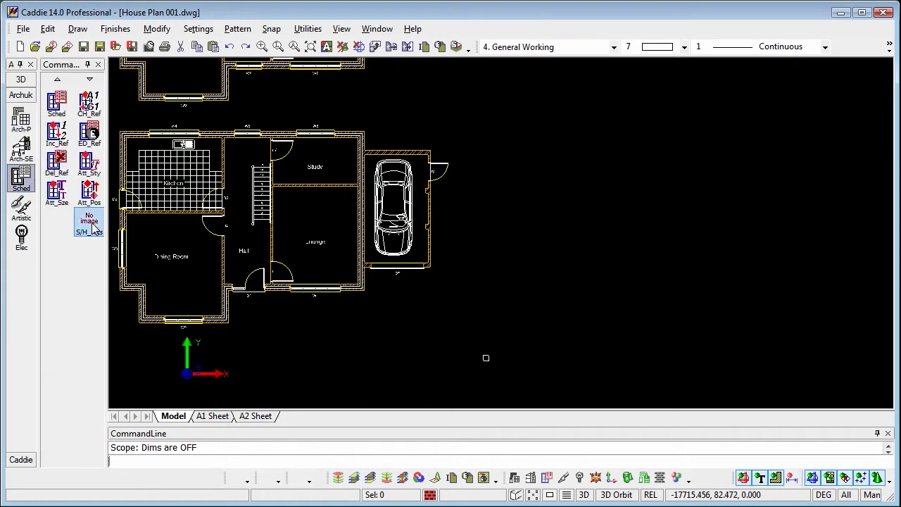
pyautogui.click(21, 148)
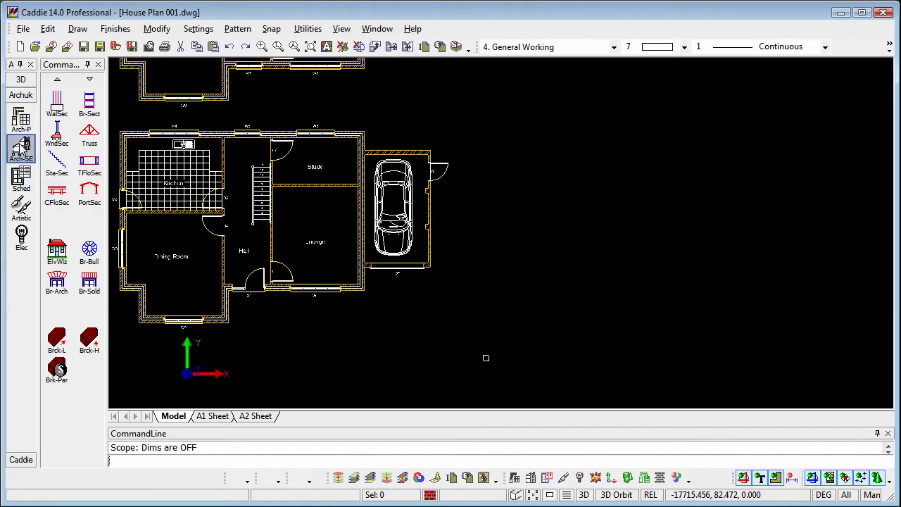
# Step: Start ElvWiz and keep Auto Layering ticked in Elevation Settings
pyautogui.click(57, 250)
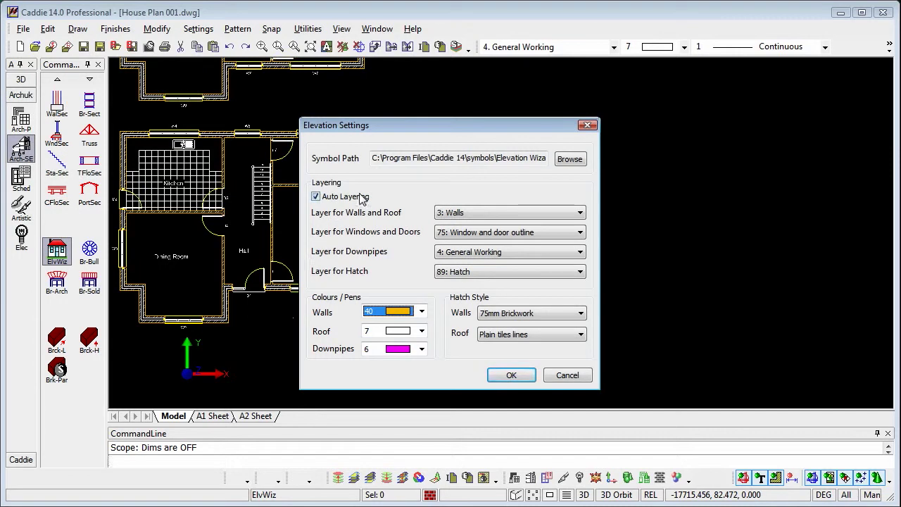
pyautogui.click(317, 198)
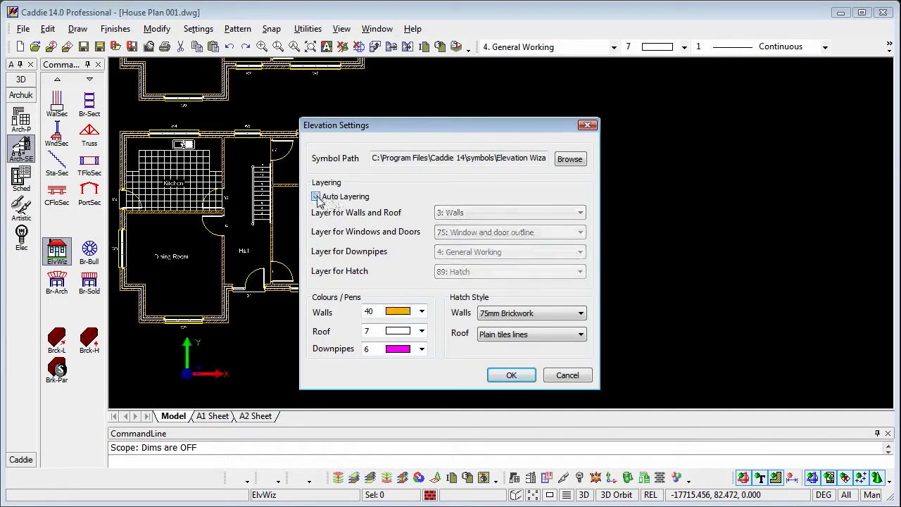
pyautogui.click(317, 197)
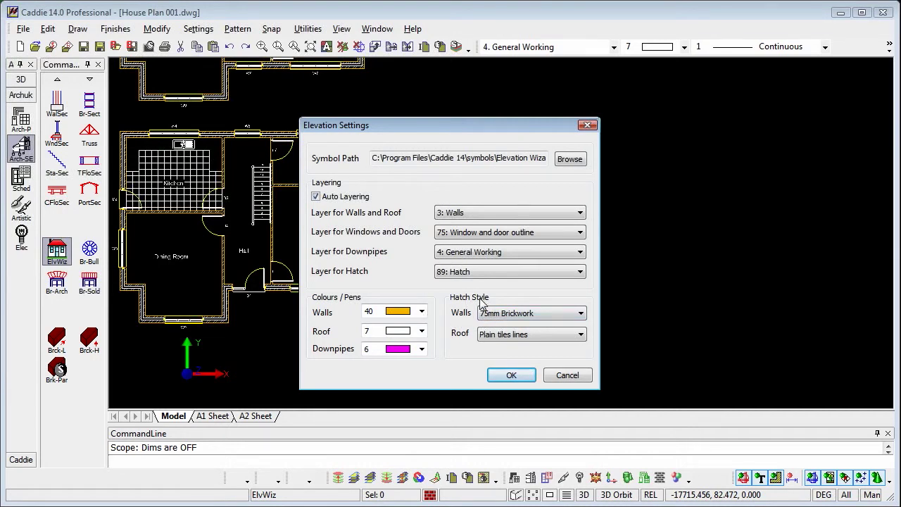
pyautogui.click(524, 316)
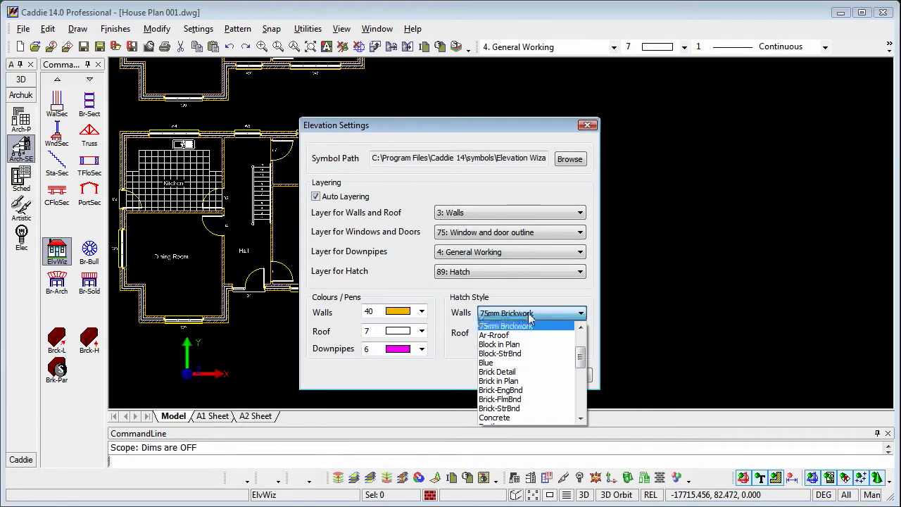
pyautogui.click(530, 316)
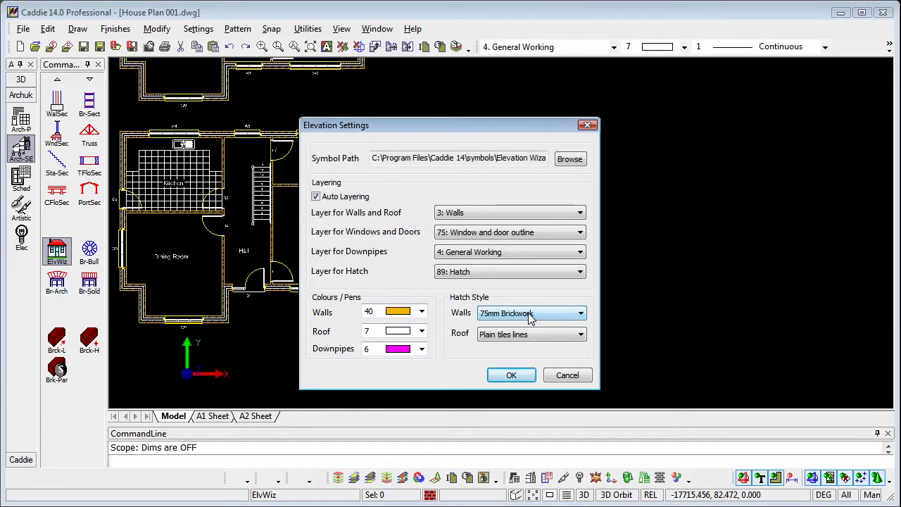
pyautogui.click(539, 337)
# Step: Accept the settings, set the plan origin at its lower-left corner, place elevation origin to the right
pyautogui.click(512, 375)
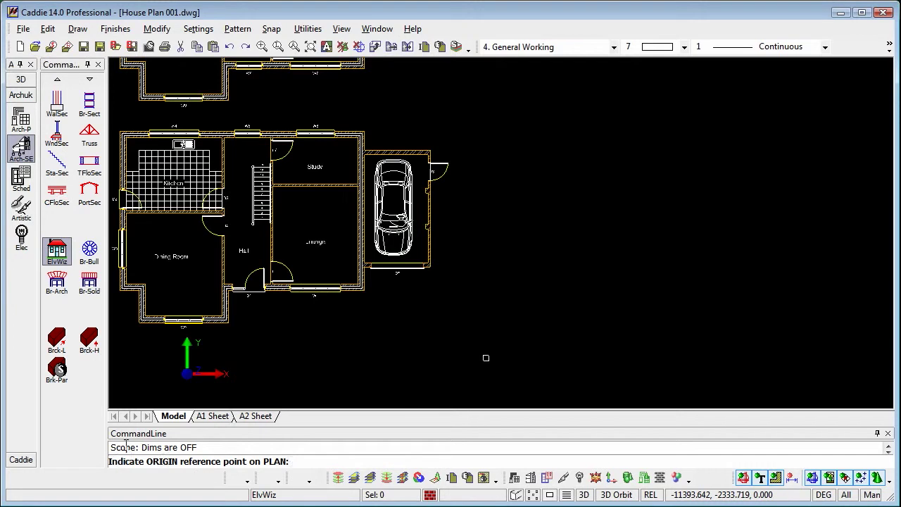
pyautogui.click(113, 300)
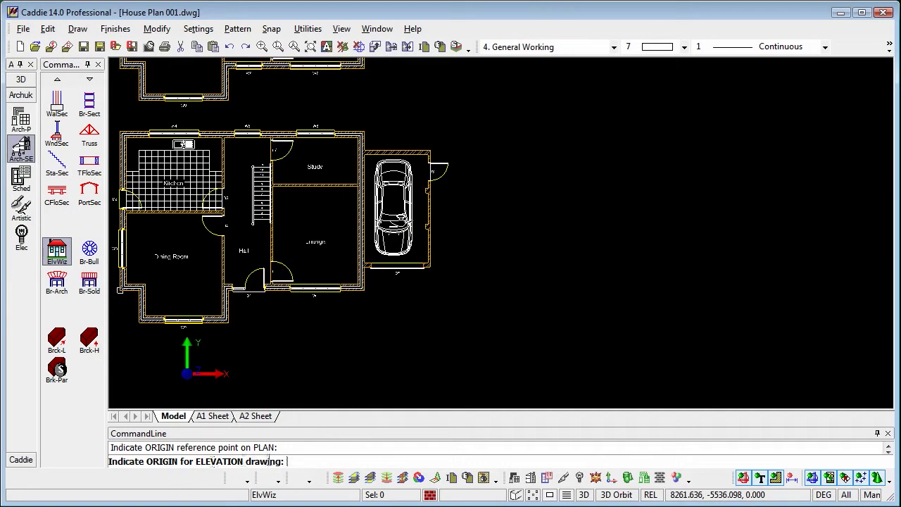
pyautogui.click(505, 340)
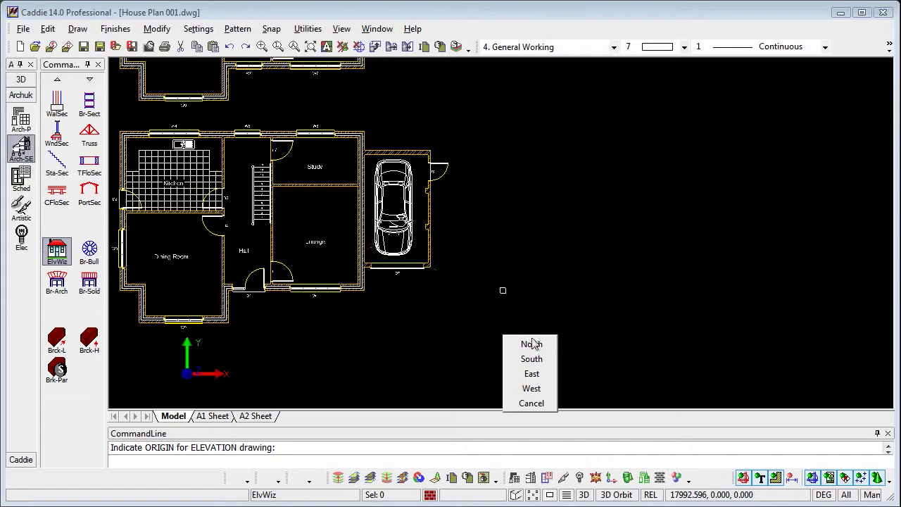
# Step: Select South as the elevation direction
pyautogui.click(532, 360)
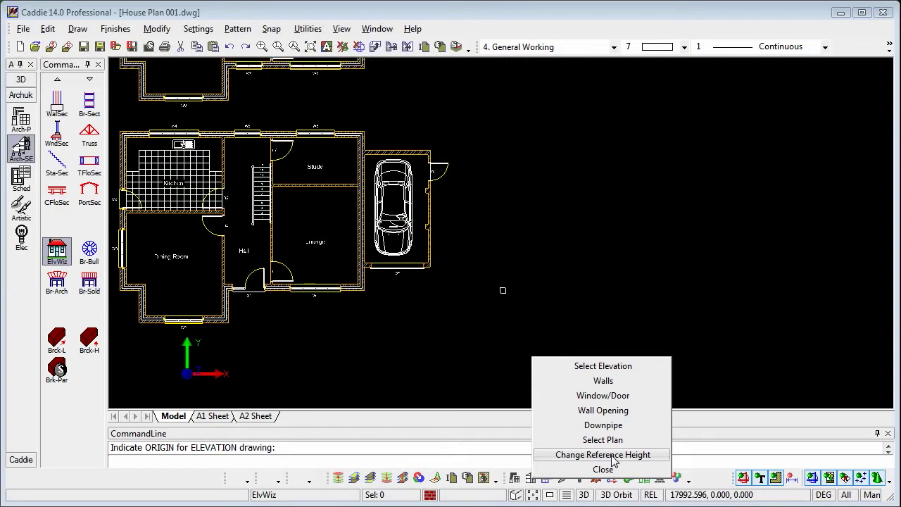
# Step: Bring up Wall Settings beside the garage plan and show the Roof type options
pyautogui.click(606, 381)
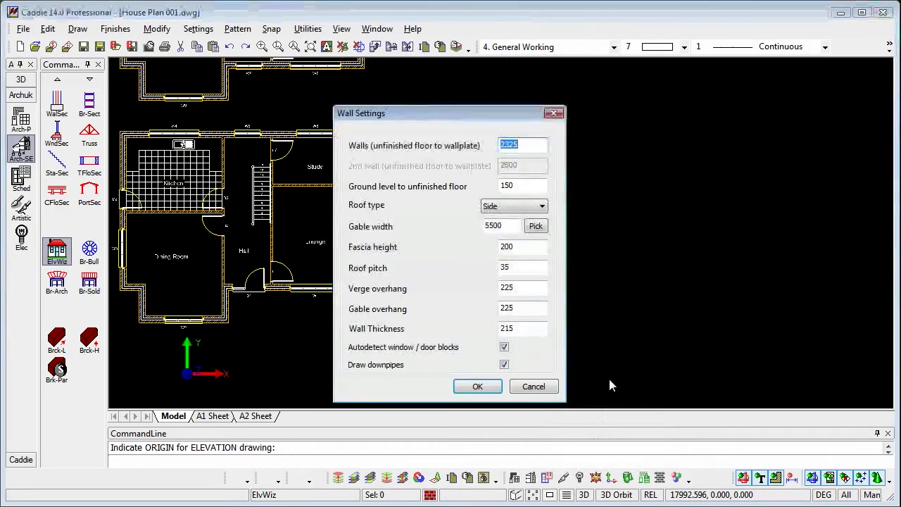
pyautogui.moveTo(457, 114); pyautogui.dragTo(645, 104)
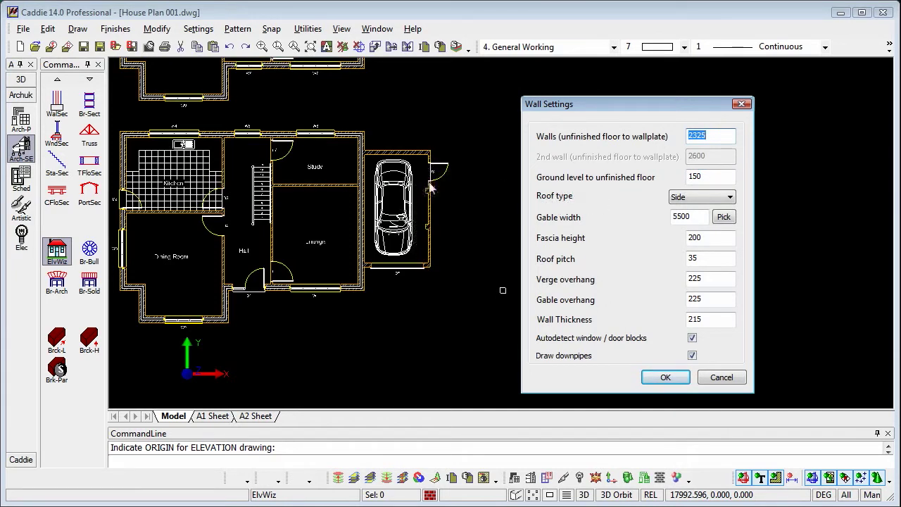
pyautogui.click(729, 197)
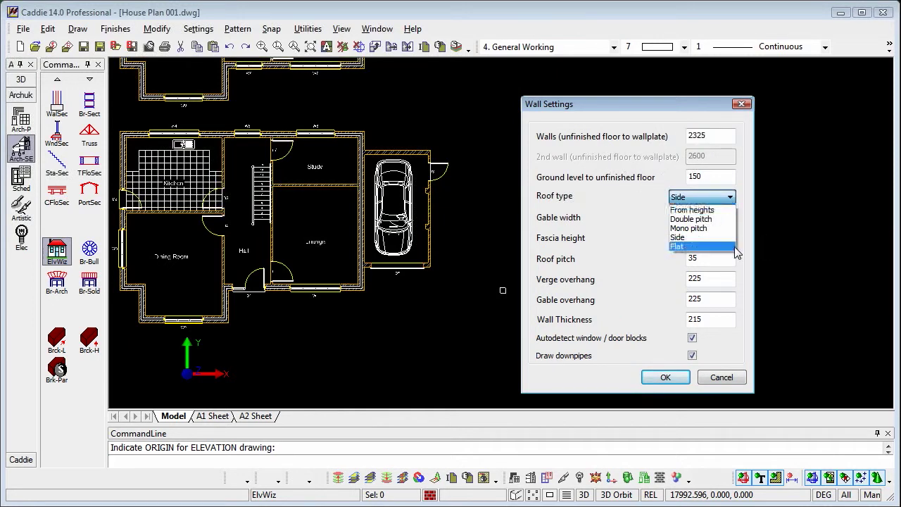
# Step: Keep the Side roof, pick the 5500 gable width from the garage corners, accept the wall settings
pyautogui.click(690, 242)
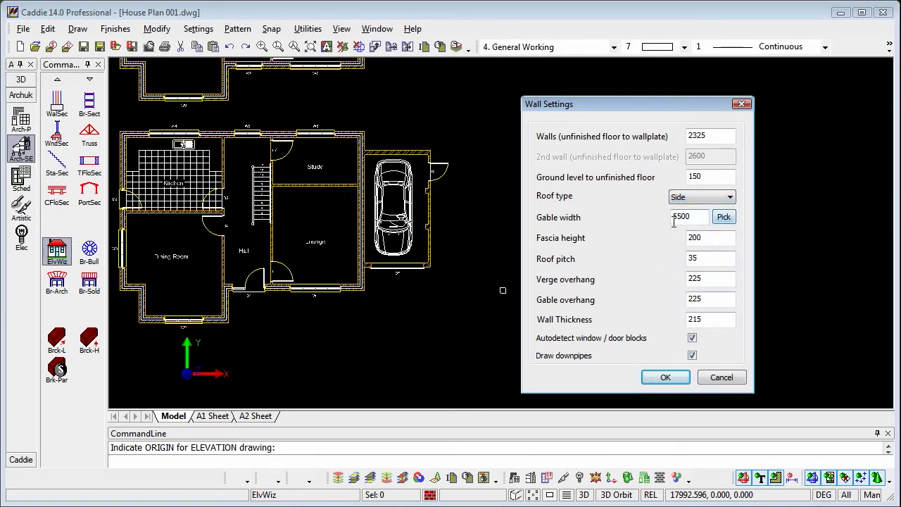
pyautogui.click(724, 217)
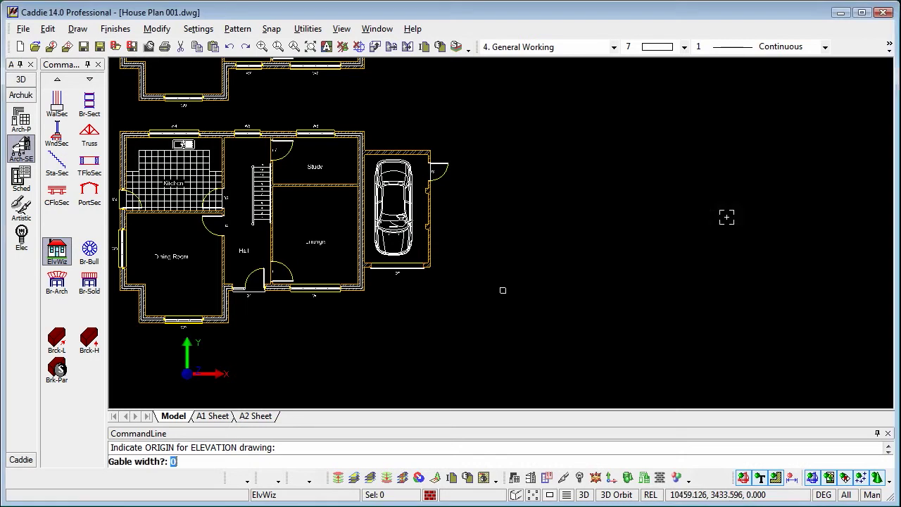
pyautogui.click(430, 267)
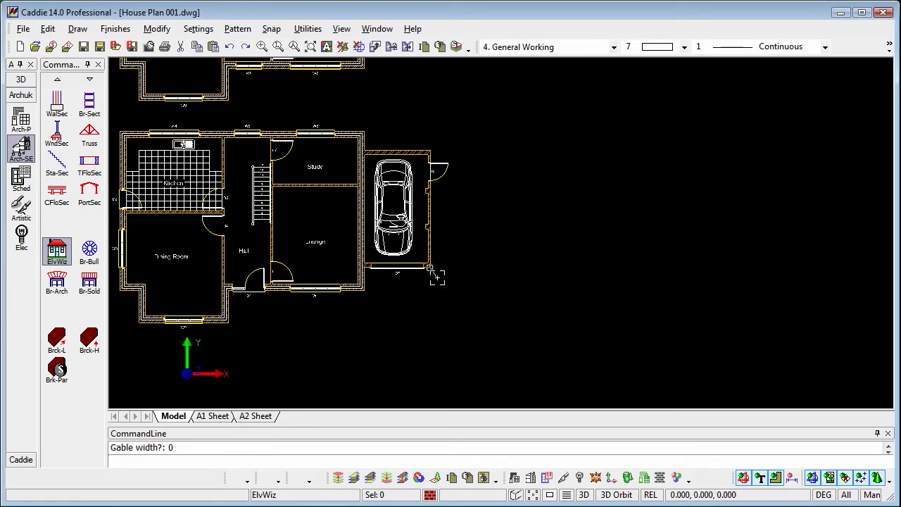
pyautogui.click(430, 150)
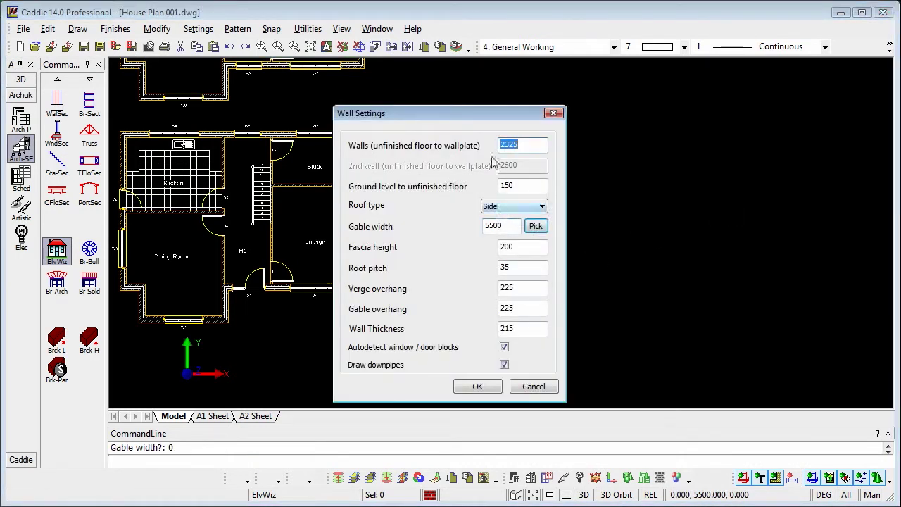
pyautogui.moveTo(476, 114); pyautogui.dragTo(662, 108)
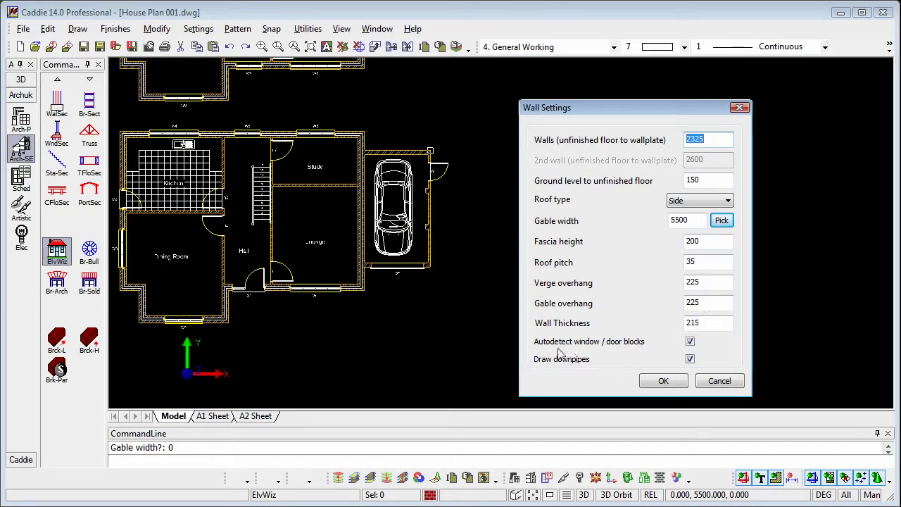
pyautogui.click(690, 342)
pyautogui.click(690, 342)
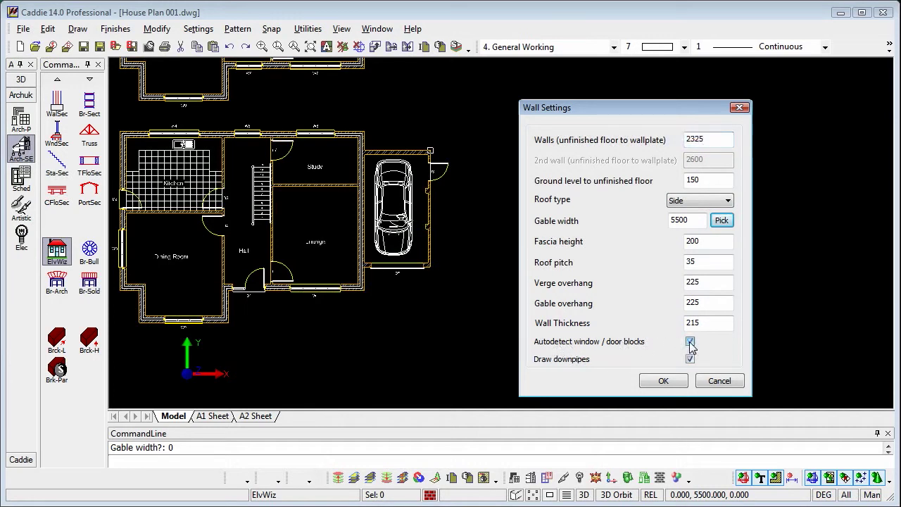
pyautogui.click(669, 381)
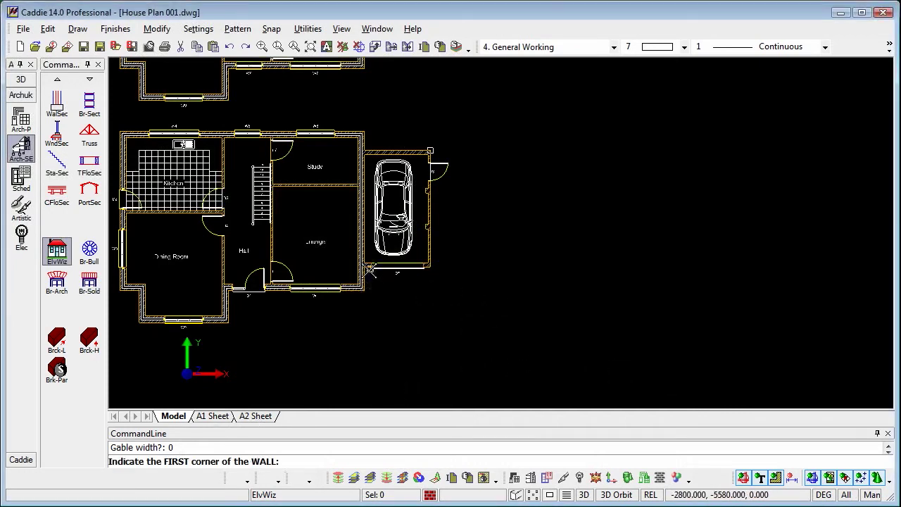
# Step: Pick the garage's two front-wall corners to draw its elevation with roof and door
pyautogui.click(363, 267)
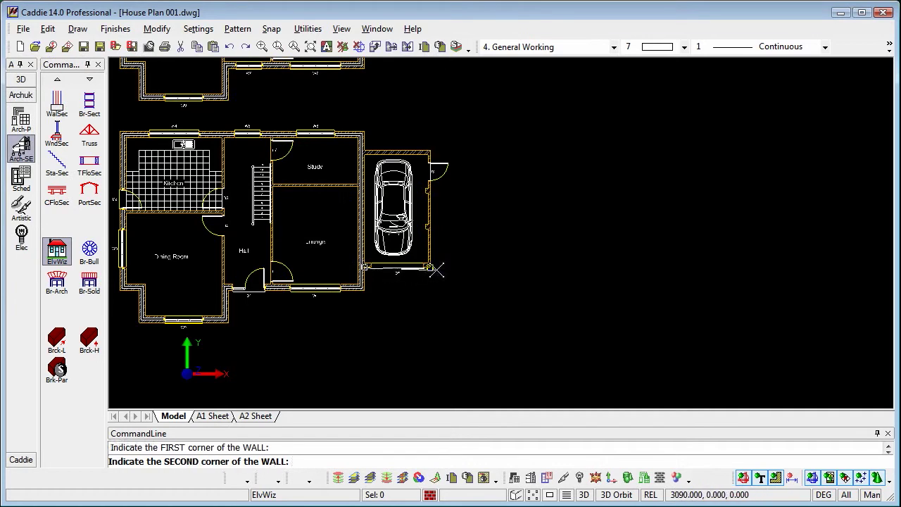
pyautogui.click(437, 269)
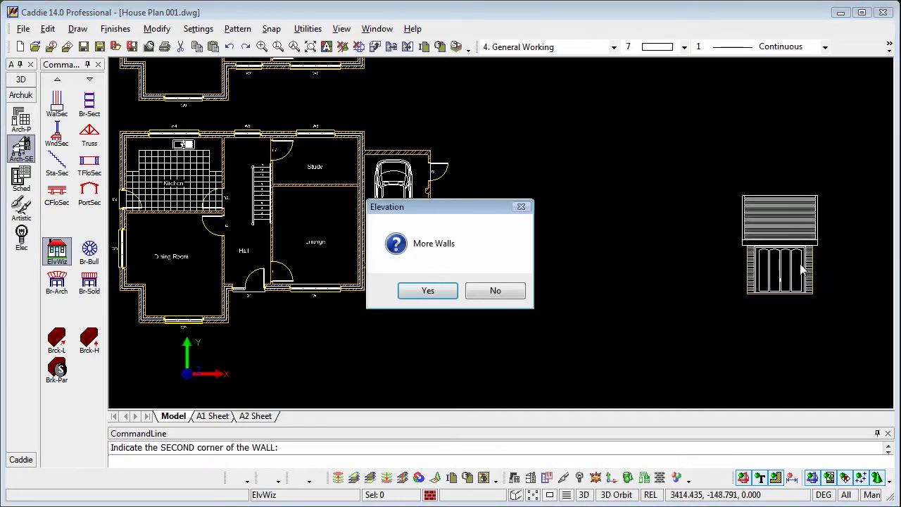
pyautogui.moveTo(478, 209); pyautogui.dragTo(575, 264)
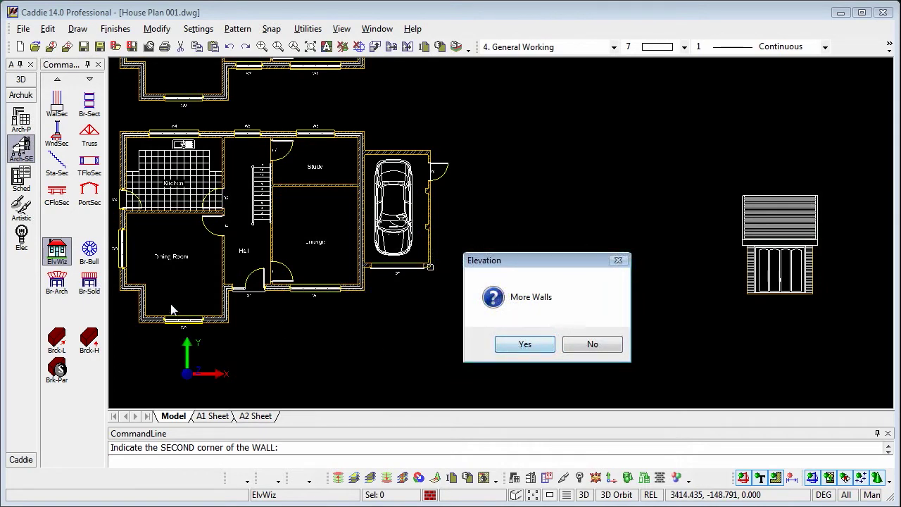
# Step: Add another wall with 5325 wall height, Side roof and 7500 gable width picked from the plan
pyautogui.click(519, 343)
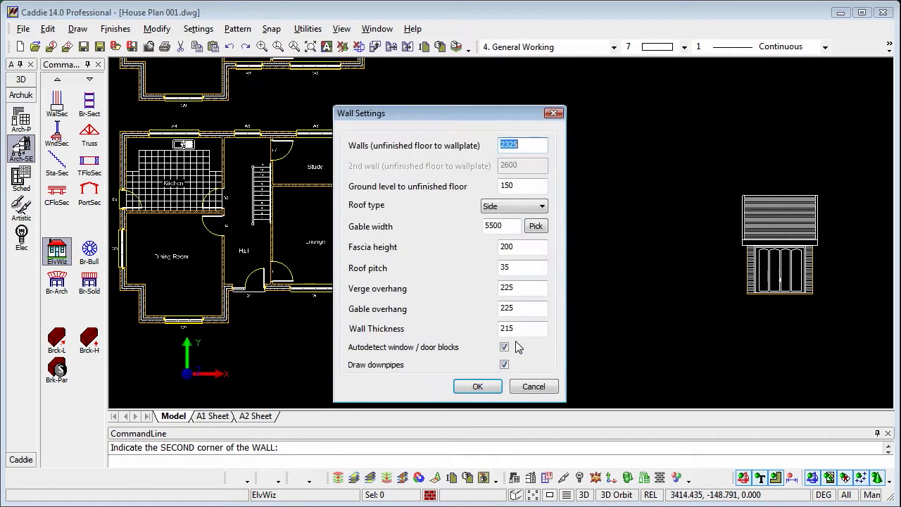
pyautogui.click(503, 146)
pyautogui.click(543, 208)
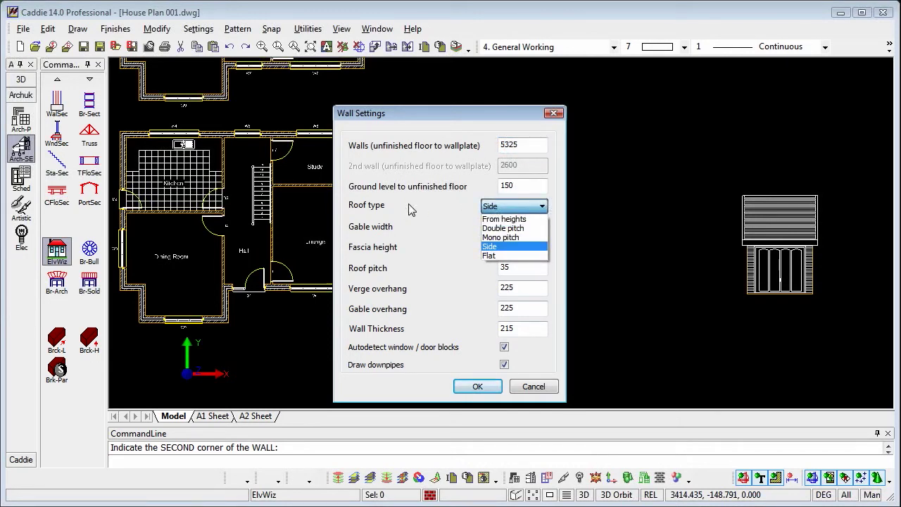
pyautogui.click(510, 211)
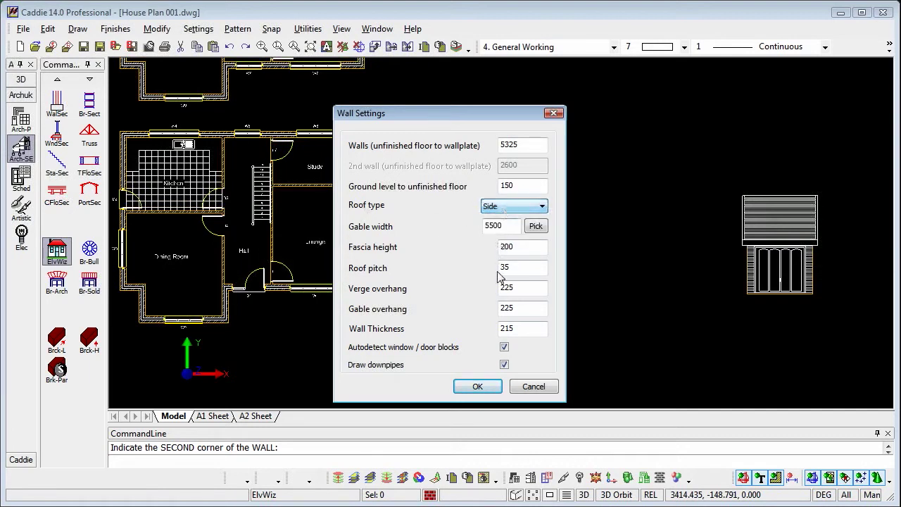
pyautogui.click(536, 227)
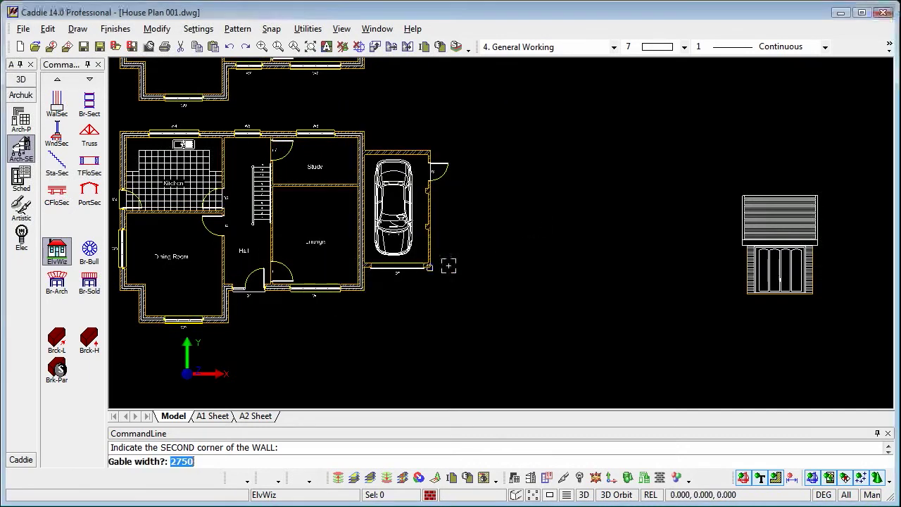
pyautogui.click(364, 290)
pyautogui.click(367, 123)
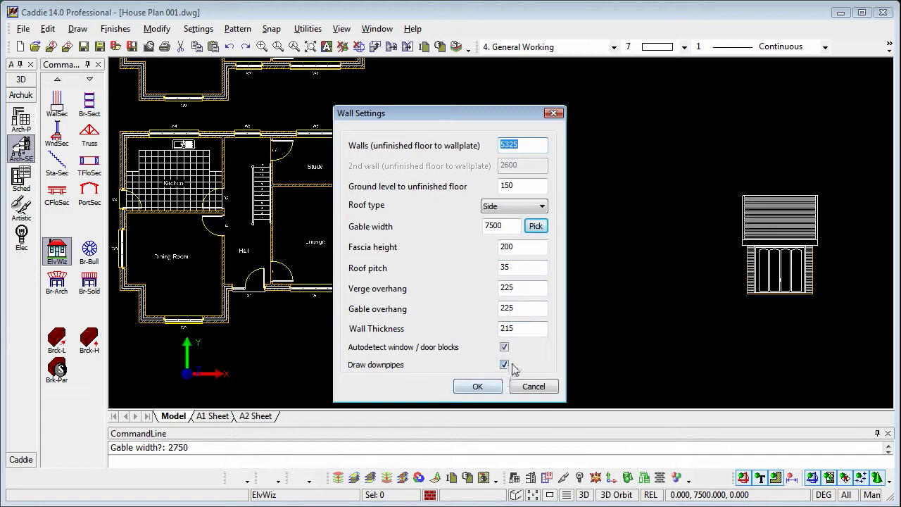
# Step: Set wall thickness 302 and pick the house's front-wall corners to draw it
pyautogui.doubleClick(509, 328)
pyautogui.write('302')
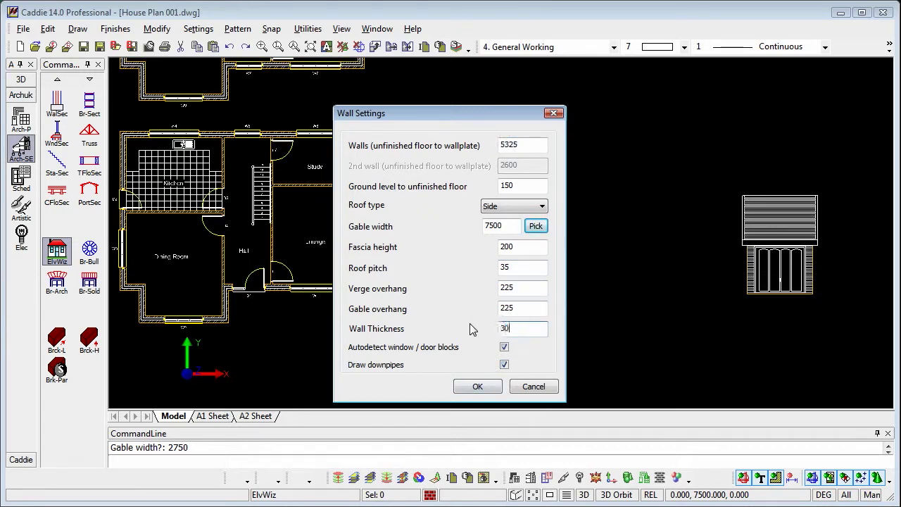
pyautogui.click(478, 388)
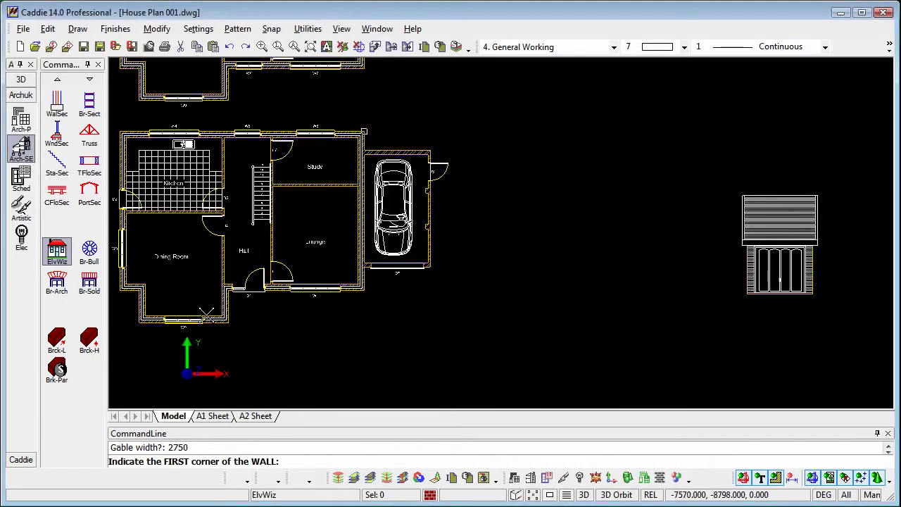
pyautogui.click(120, 294)
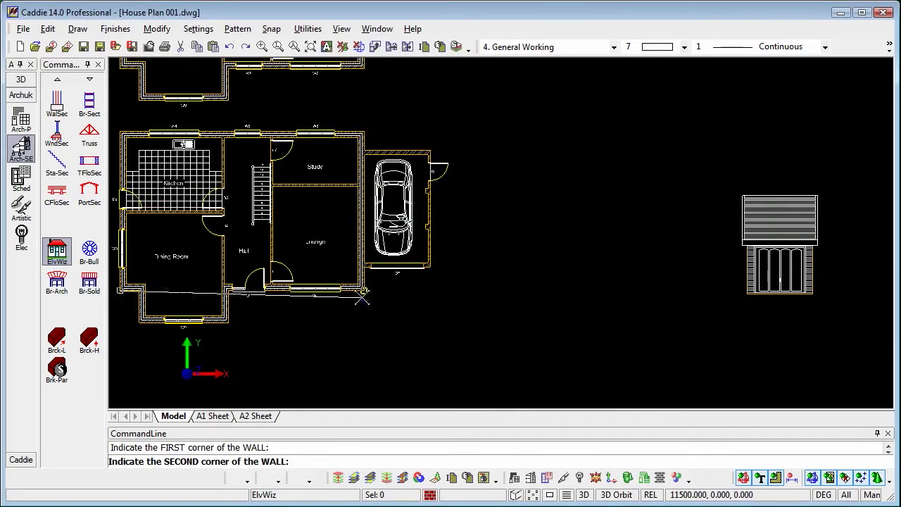
pyautogui.click(365, 297)
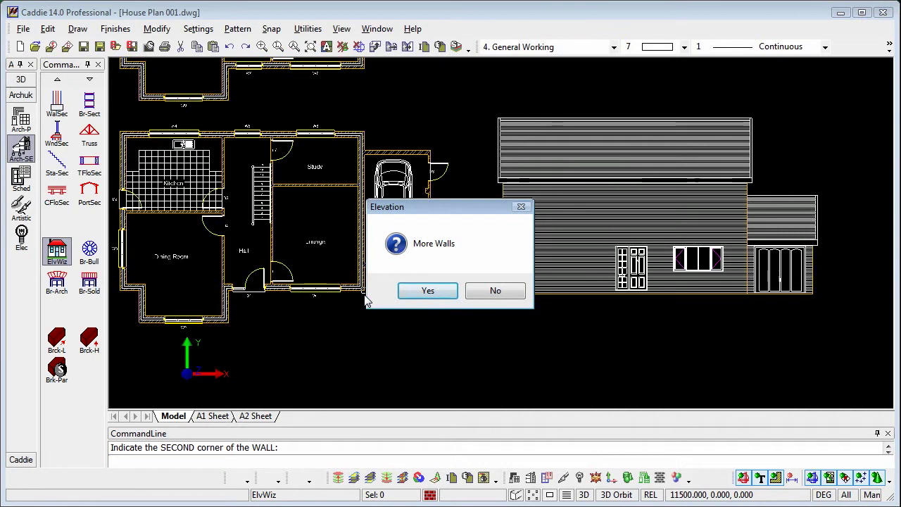
# Step: Add a Double pitch wall and pick its two plan corners to draw the gabled bay
pyautogui.click(444, 297)
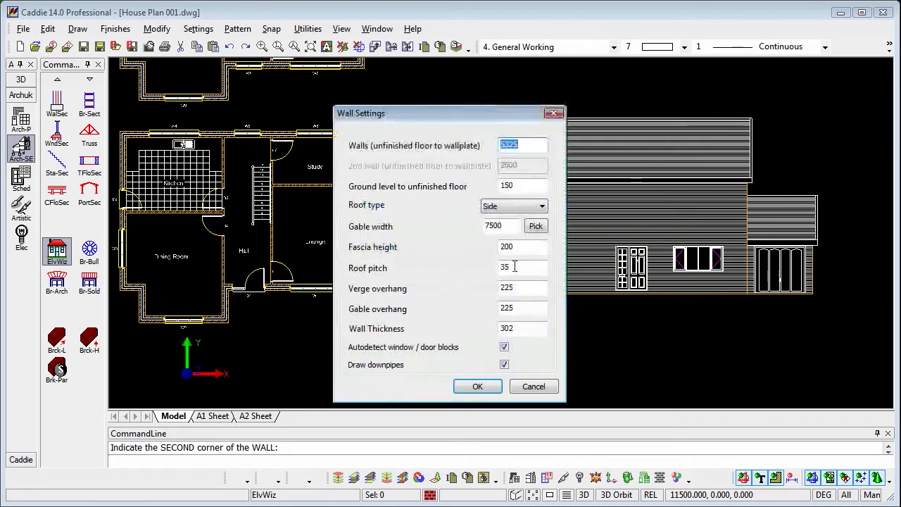
pyautogui.click(543, 205)
pyautogui.click(514, 229)
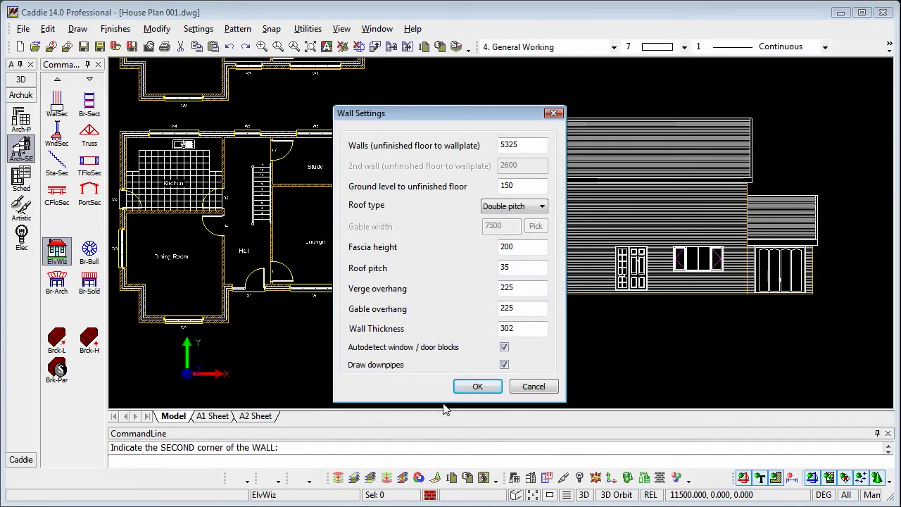
pyautogui.click(478, 387)
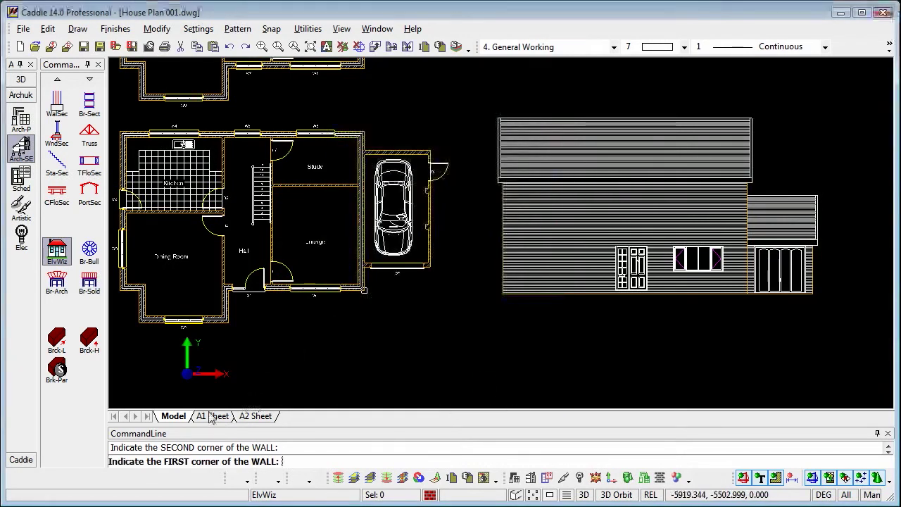
pyautogui.click(139, 322)
pyautogui.click(234, 329)
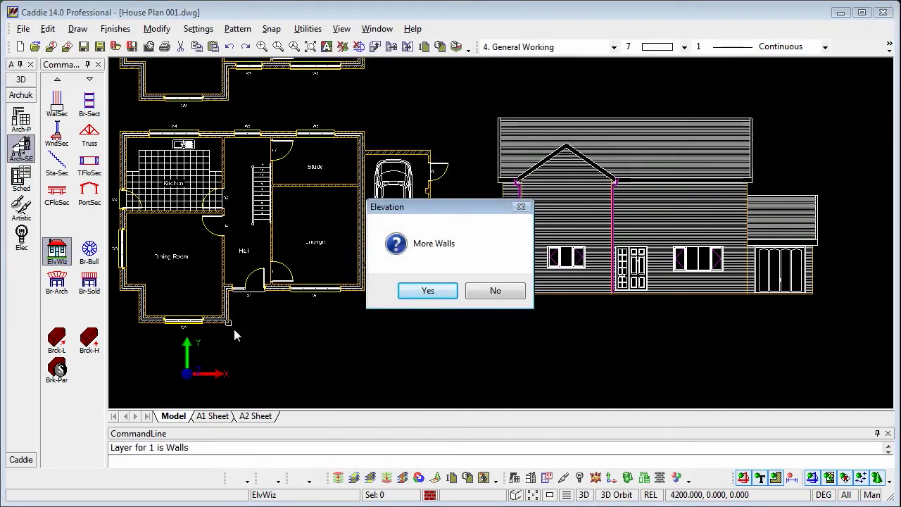
# Step: End the walls and pick the first-floor plan's origin point to make it the reference plan
pyautogui.click(508, 293)
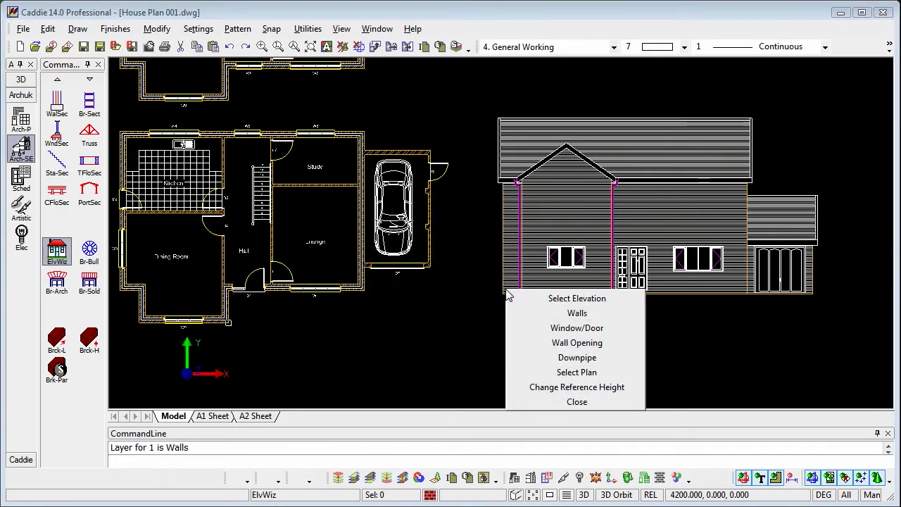
pyautogui.click(594, 373)
pyautogui.moveTo(428, 231)
pyautogui.mouseDown(button='middle')
pyautogui.moveTo(452, 252)
pyautogui.moveTo(446, 287)
pyautogui.mouseUp(button='middle')
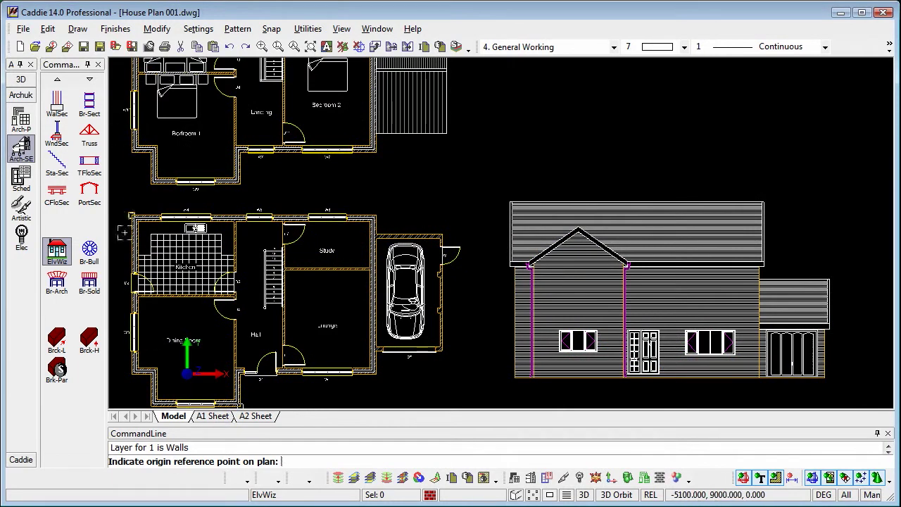
pyautogui.click(127, 161)
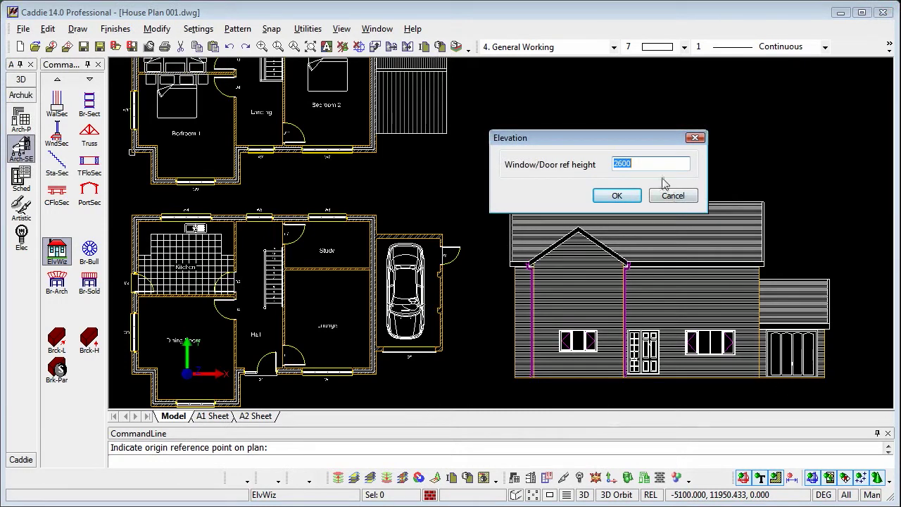
# Step: Accept the 2600 reference height, add the Bedroom 1, middle and Bedroom 2 windows, then finish
pyautogui.click(617, 197)
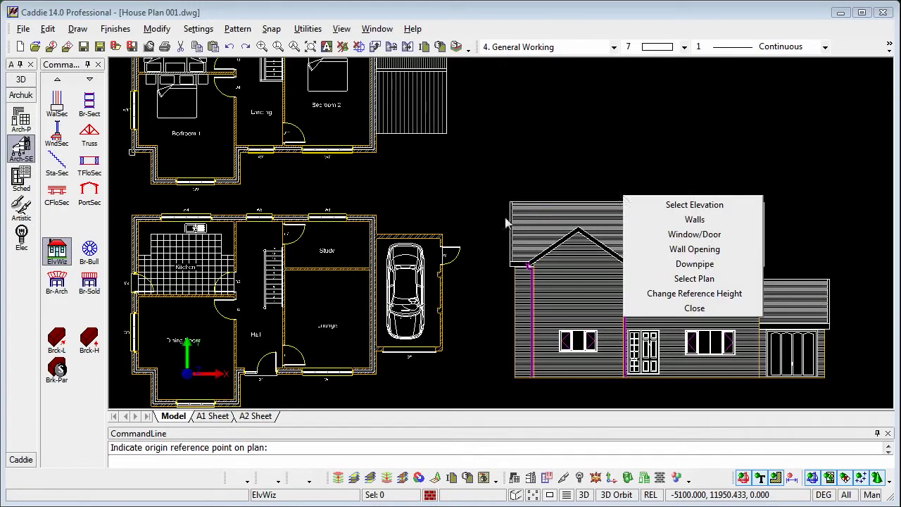
pyautogui.click(717, 236)
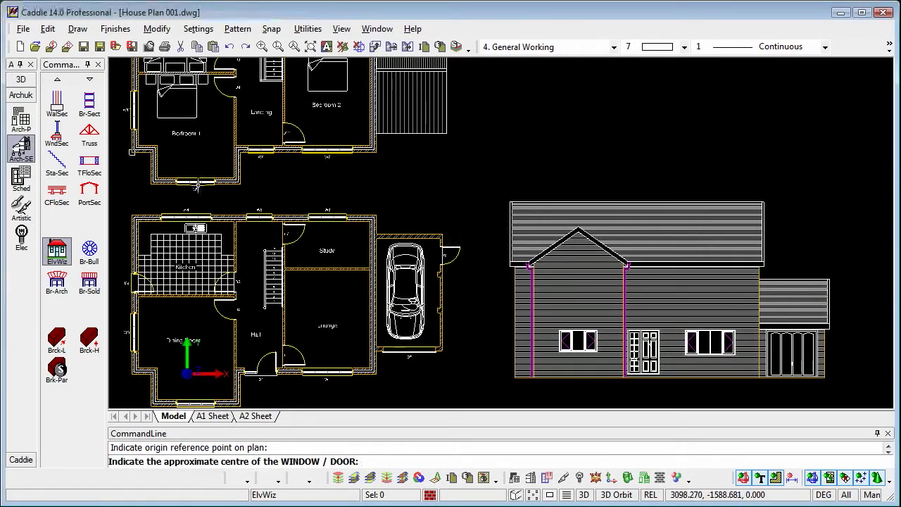
pyautogui.click(198, 188)
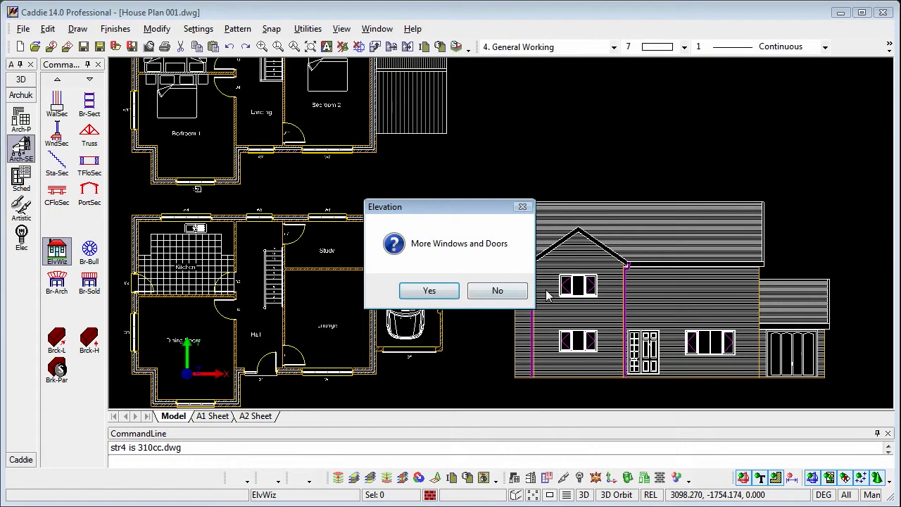
pyautogui.click(431, 294)
pyautogui.click(261, 152)
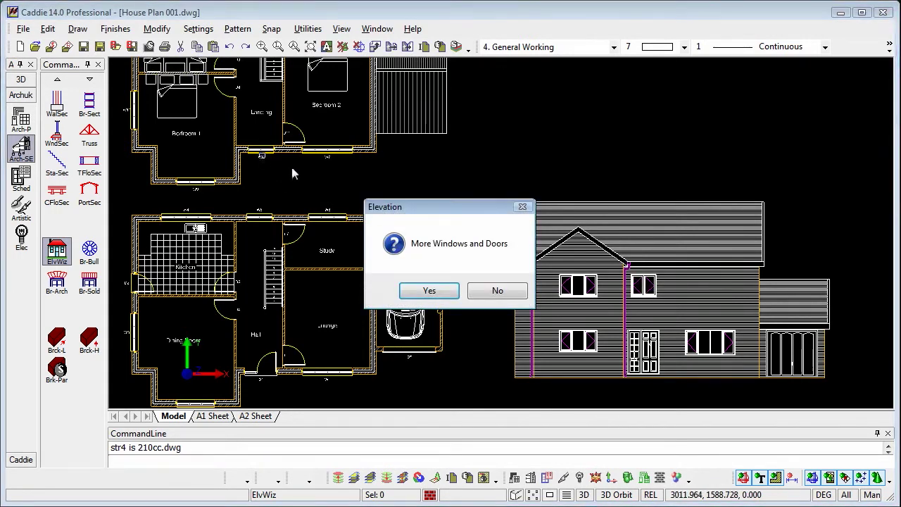
pyautogui.click(429, 290)
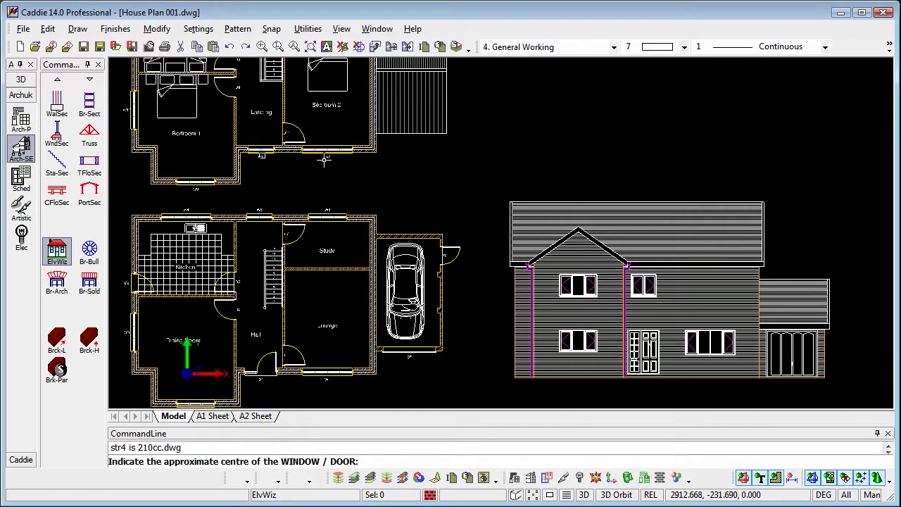
pyautogui.click(324, 161)
pyautogui.click(514, 291)
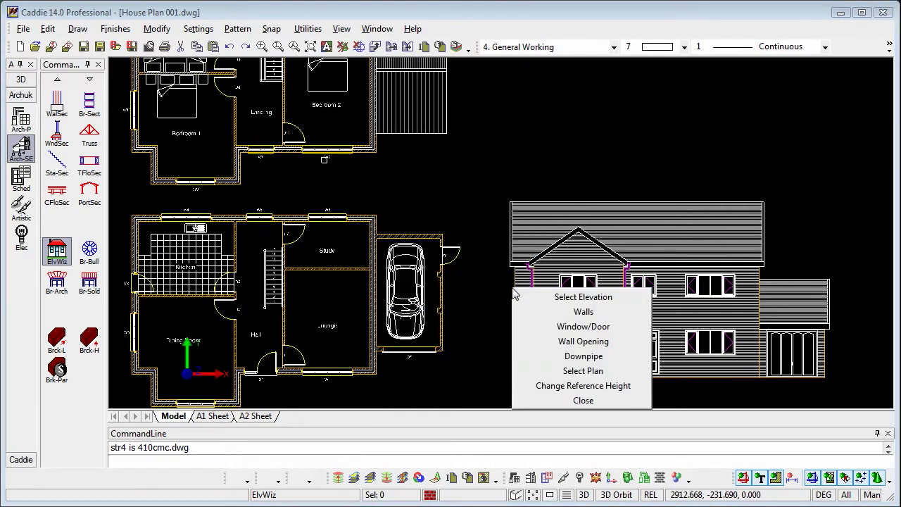
pyautogui.click(584, 400)
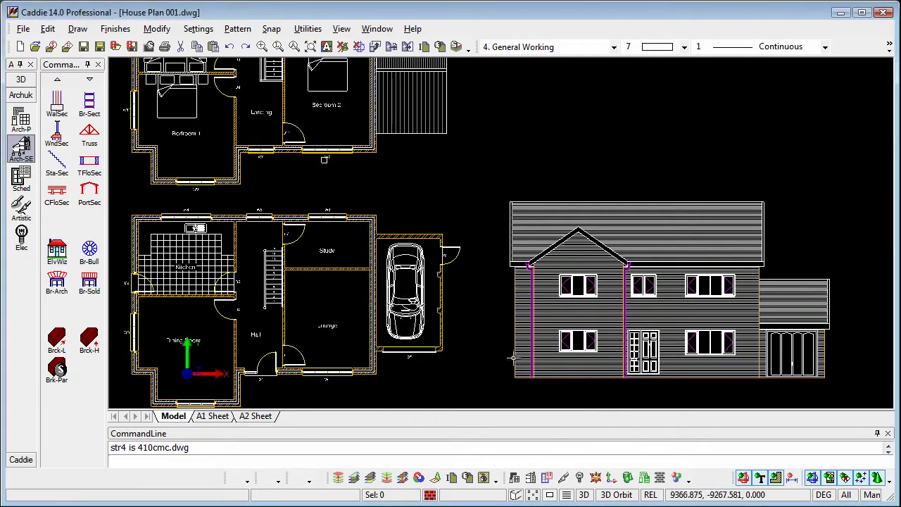
# Step: Zoom in and add brick soldier courses under the upper-right and lower-right windows
pyautogui.scroll(3, 608, 333)
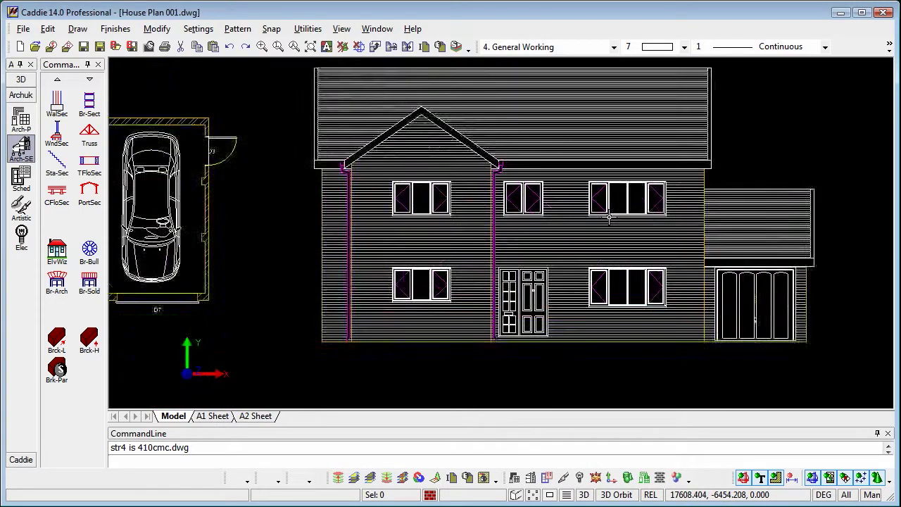
pyautogui.scroll(2, 609, 219)
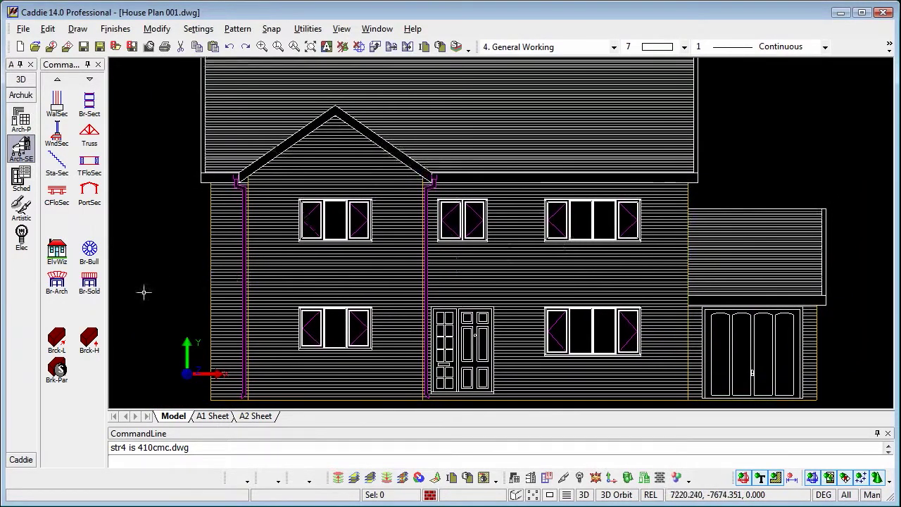
pyautogui.click(88, 283)
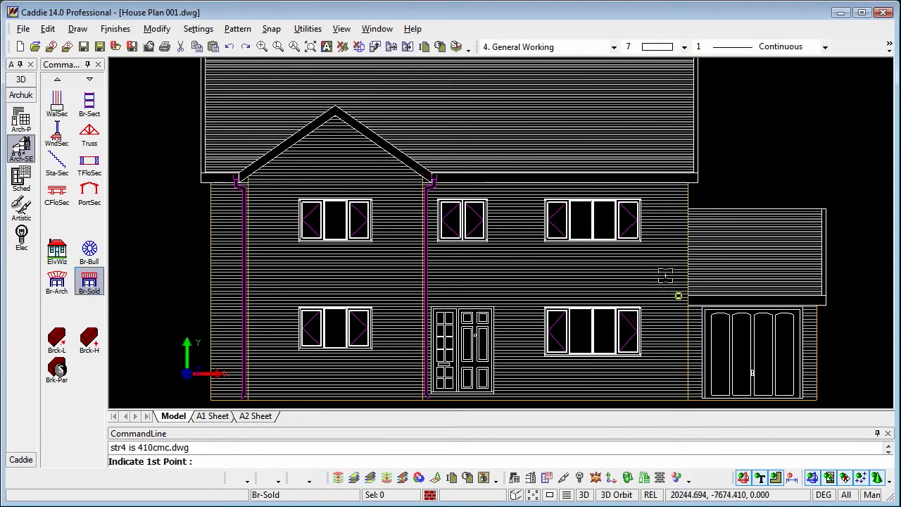
pyautogui.click(641, 242)
pyautogui.click(543, 242)
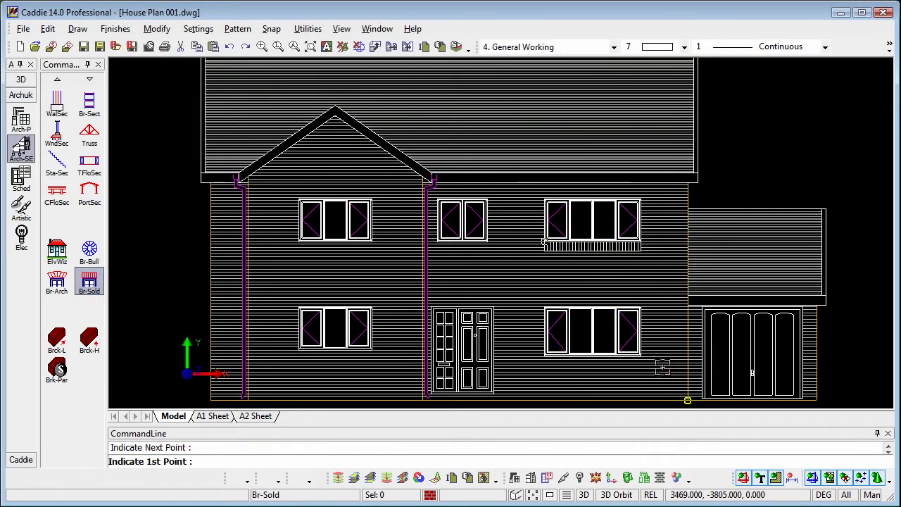
pyautogui.click(641, 356)
pyautogui.click(544, 356)
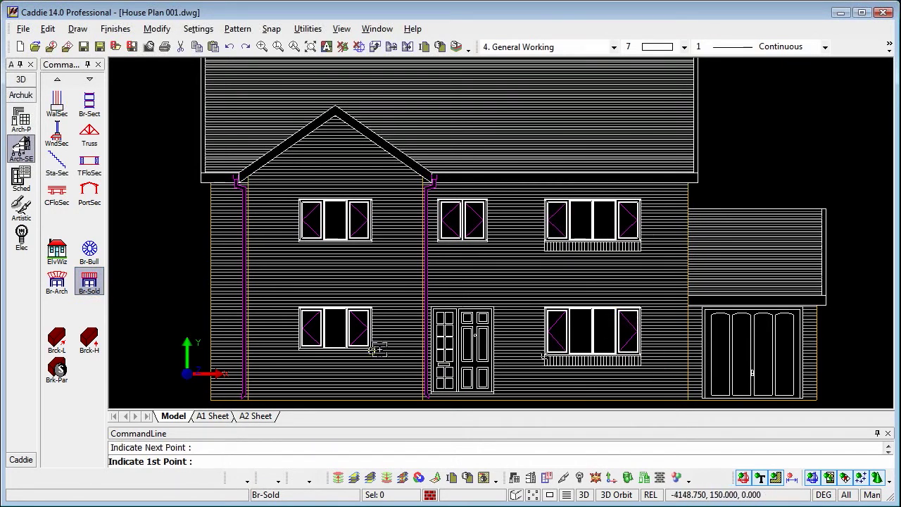
# Step: Add soldier courses under the lower-left, upper-left and middle upper windows
pyautogui.click(371, 350)
pyautogui.click(299, 349)
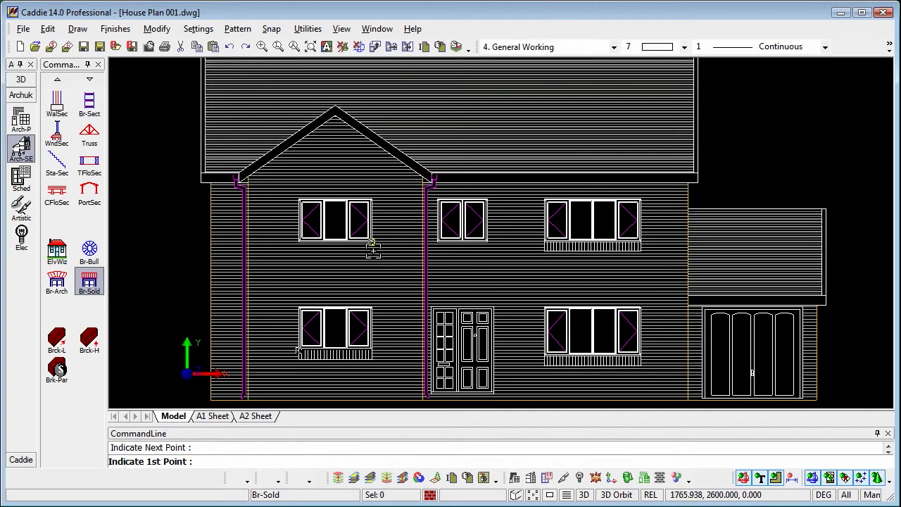
pyautogui.click(372, 243)
pyautogui.click(299, 243)
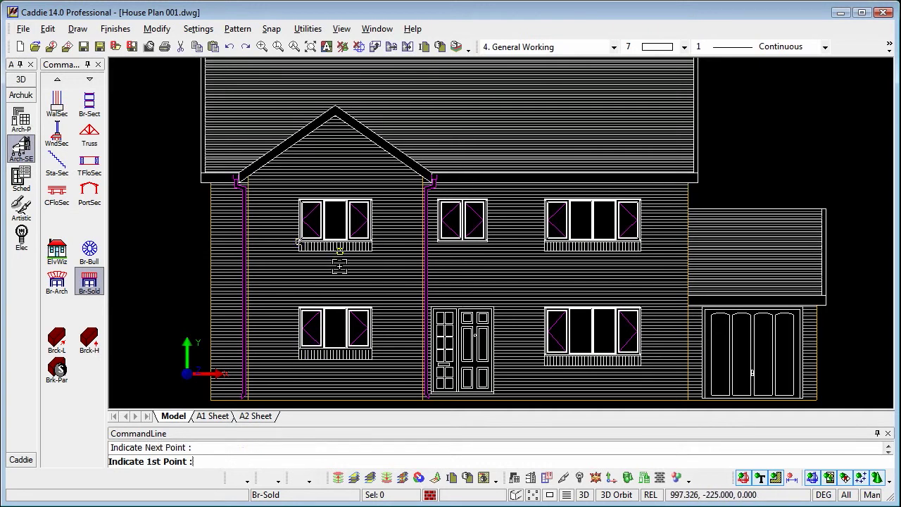
pyautogui.click(472, 255)
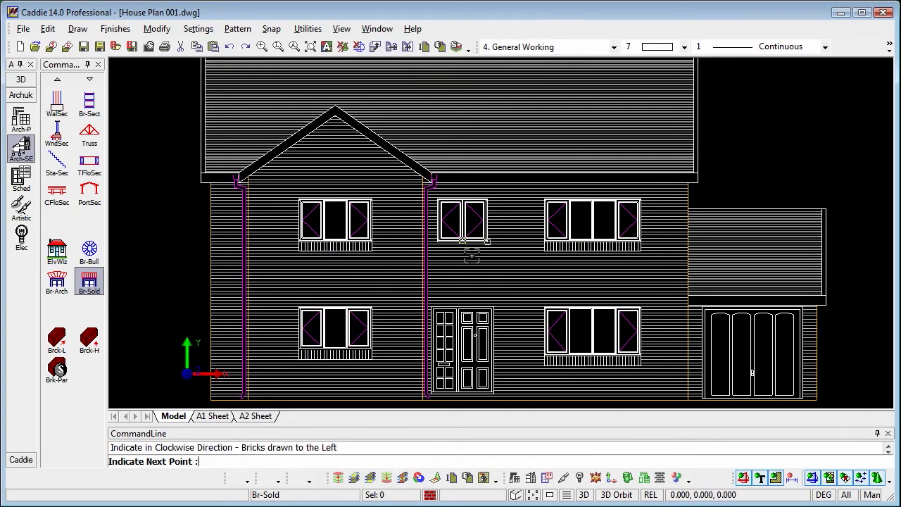
pyautogui.click(431, 252)
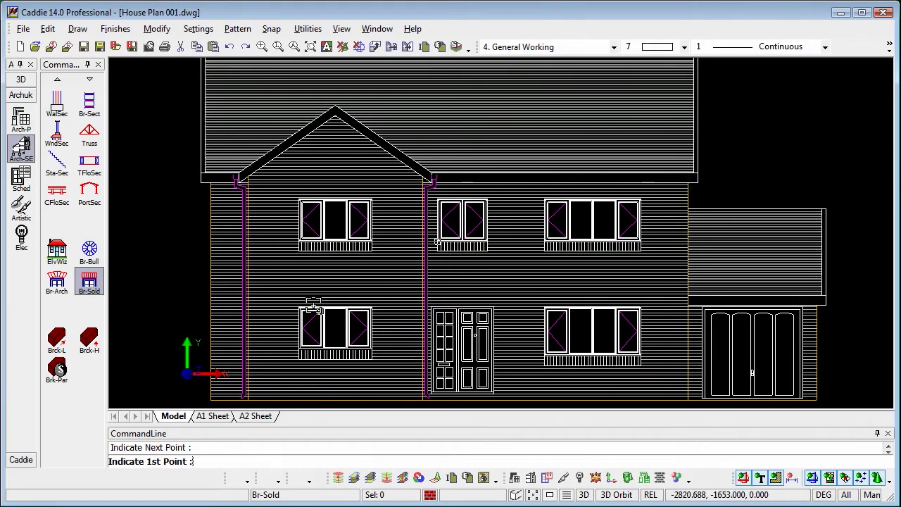
# Step: With a 38 arch mid, add brick arches over the upper-left and lower-left windows
pyautogui.click(57, 280)
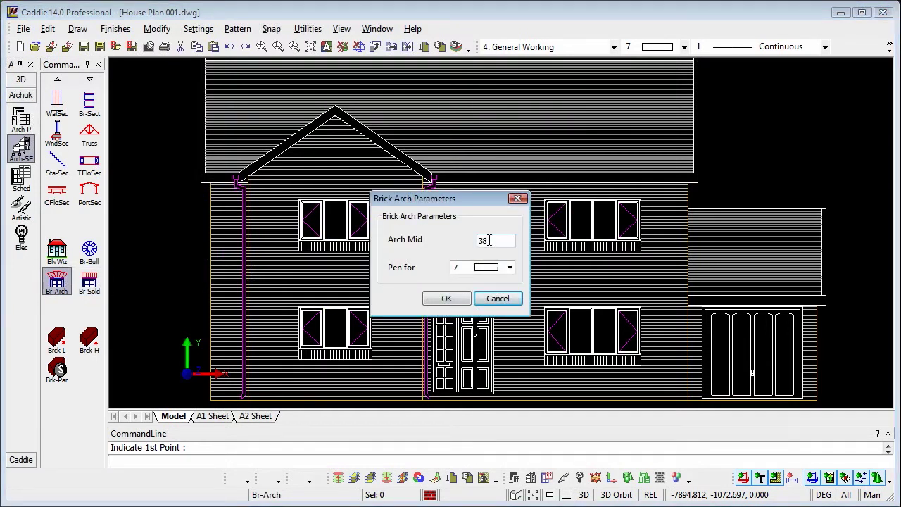
pyautogui.click(446, 299)
pyautogui.click(300, 200)
pyautogui.click(372, 200)
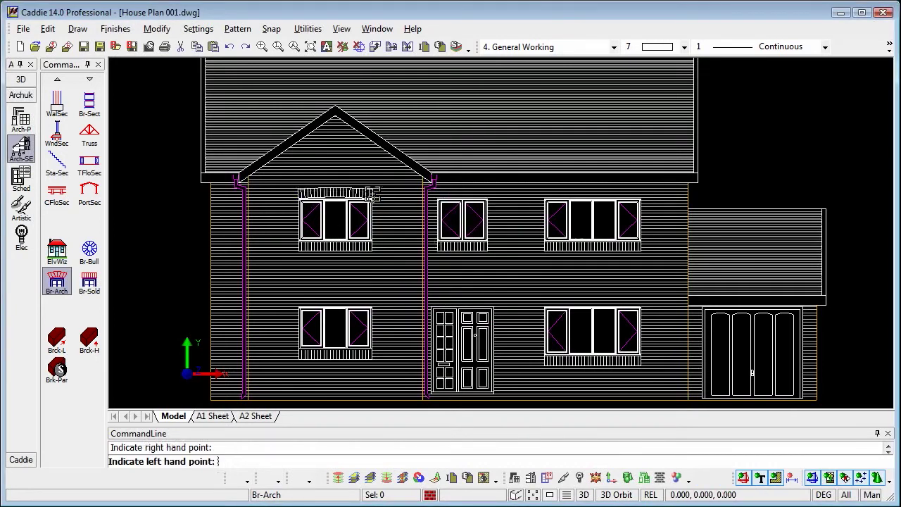
pyautogui.click(298, 293)
pyautogui.click(367, 294)
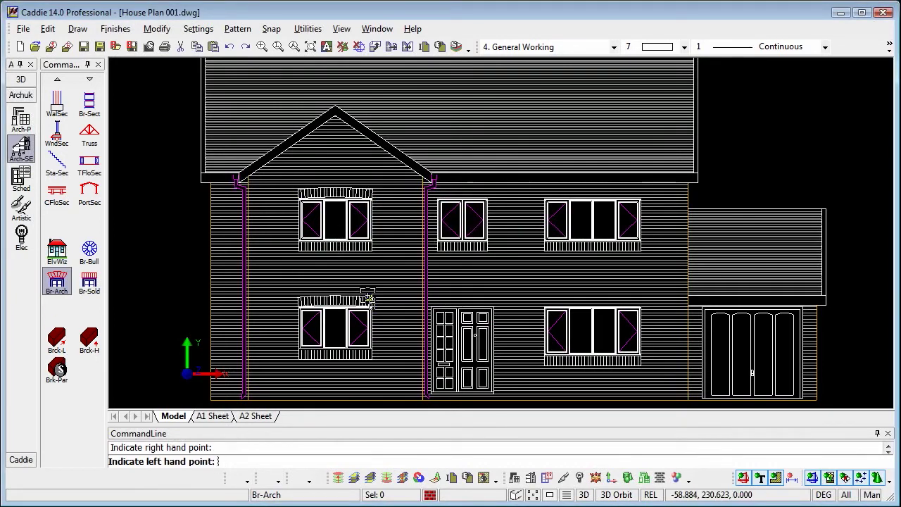
# Step: Add brick arches over the front door and the lower-right, upper-middle and upper-right windows
pyautogui.click(431, 296)
pyautogui.click(493, 297)
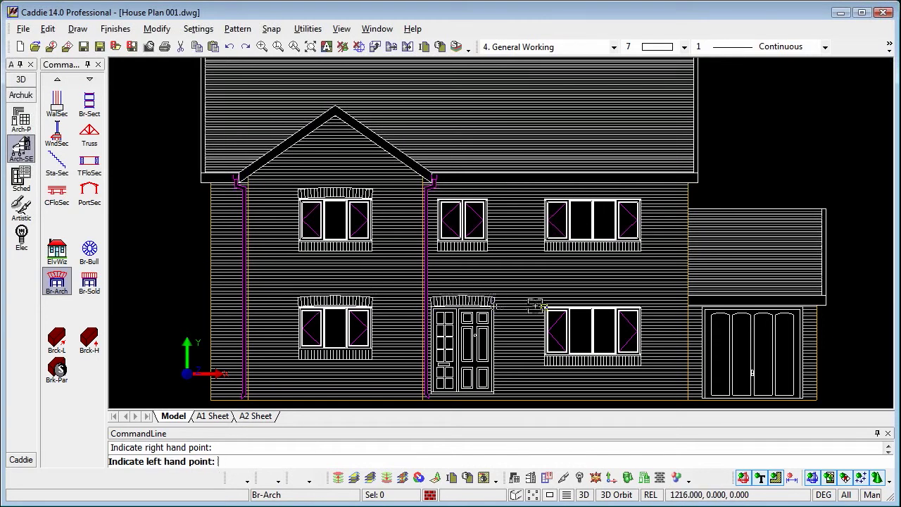
pyautogui.click(544, 307)
pyautogui.click(640, 306)
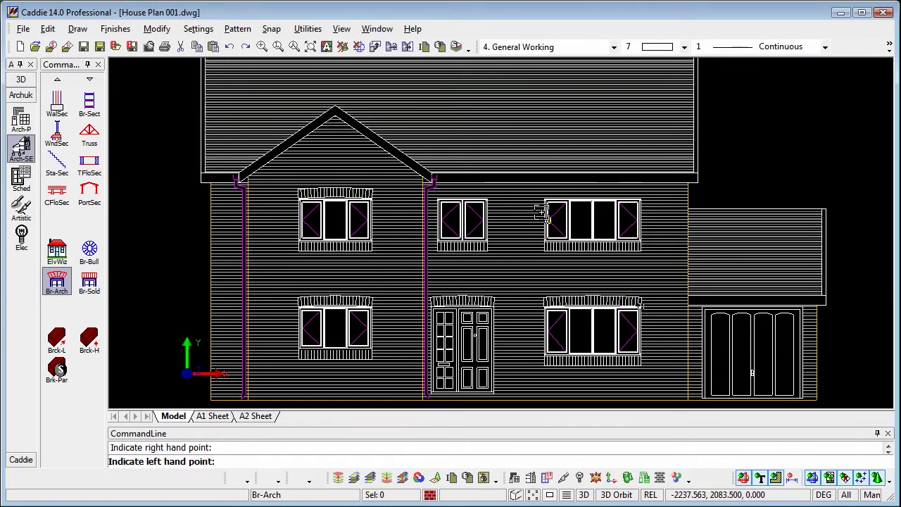
pyautogui.click(436, 188)
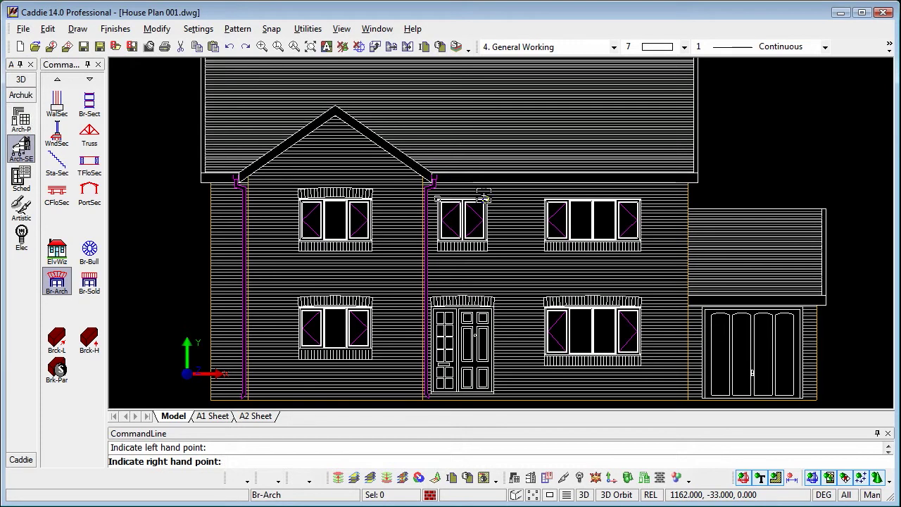
pyautogui.click(486, 195)
pyautogui.click(544, 199)
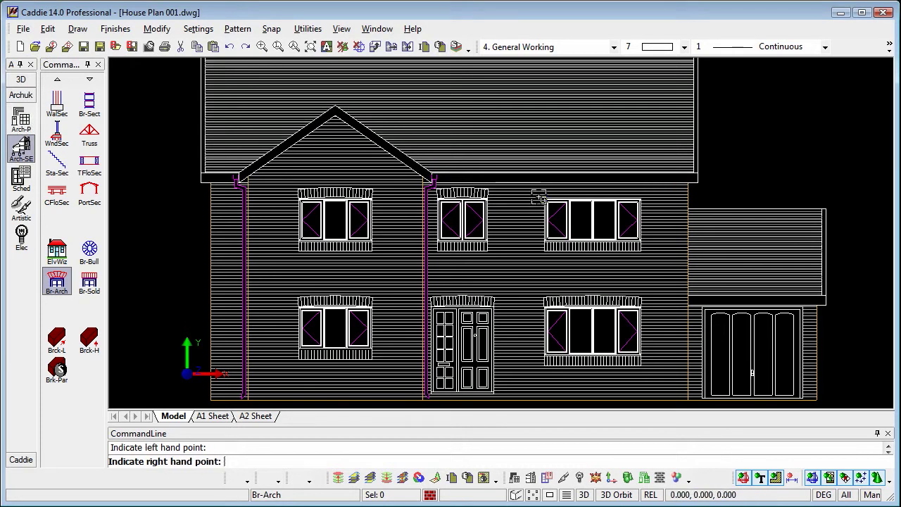
pyautogui.click(641, 199)
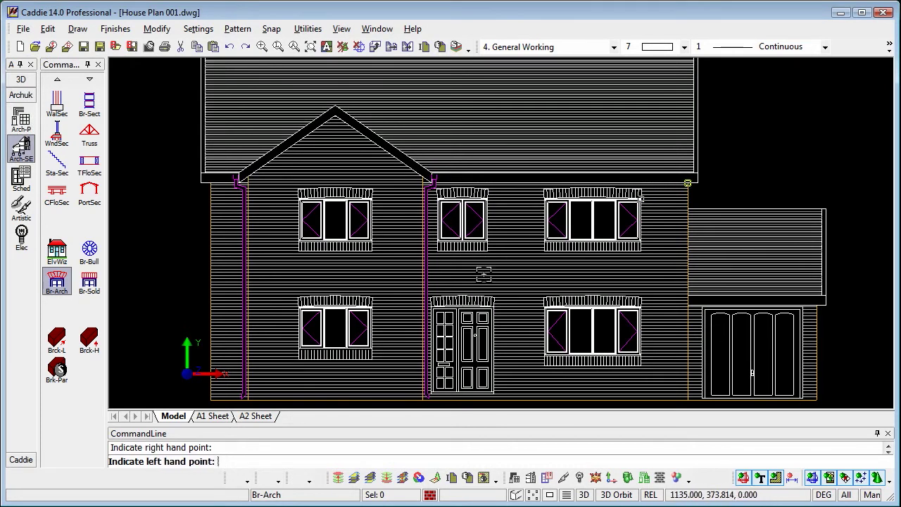